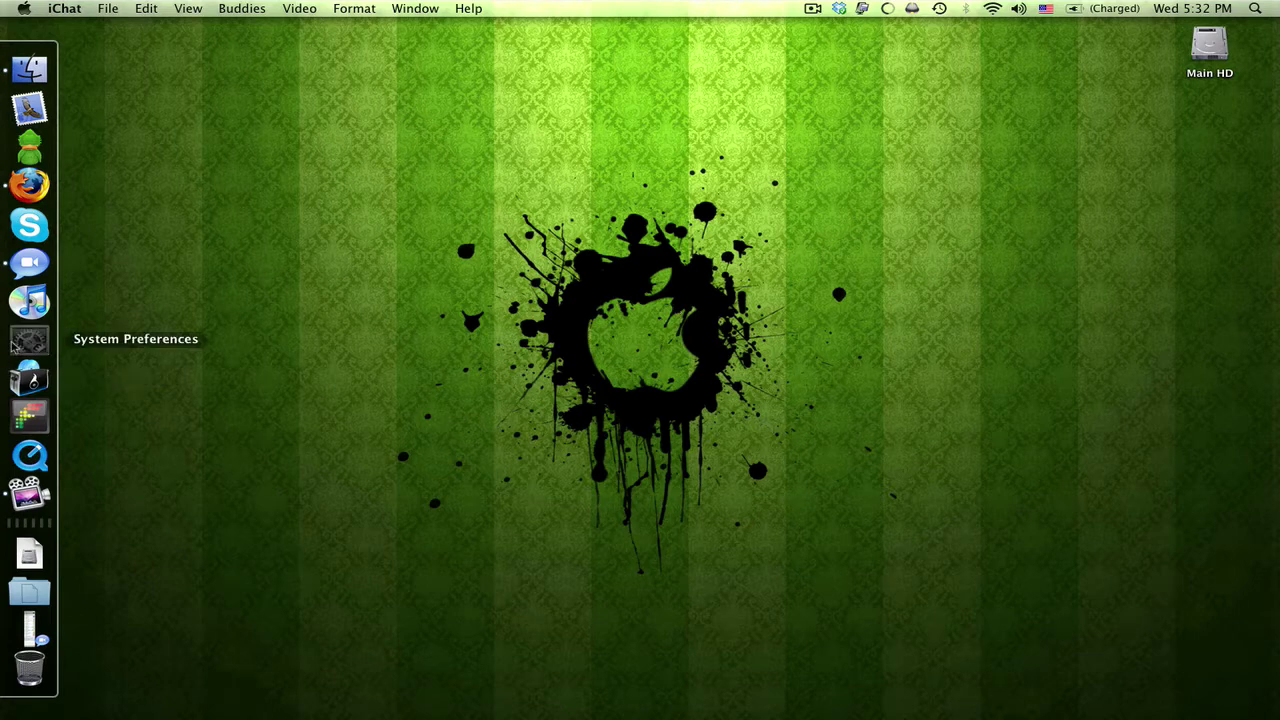
In the Security preferences, confirm FileVault is off, then return to the General security options.
left_click(74, 343)
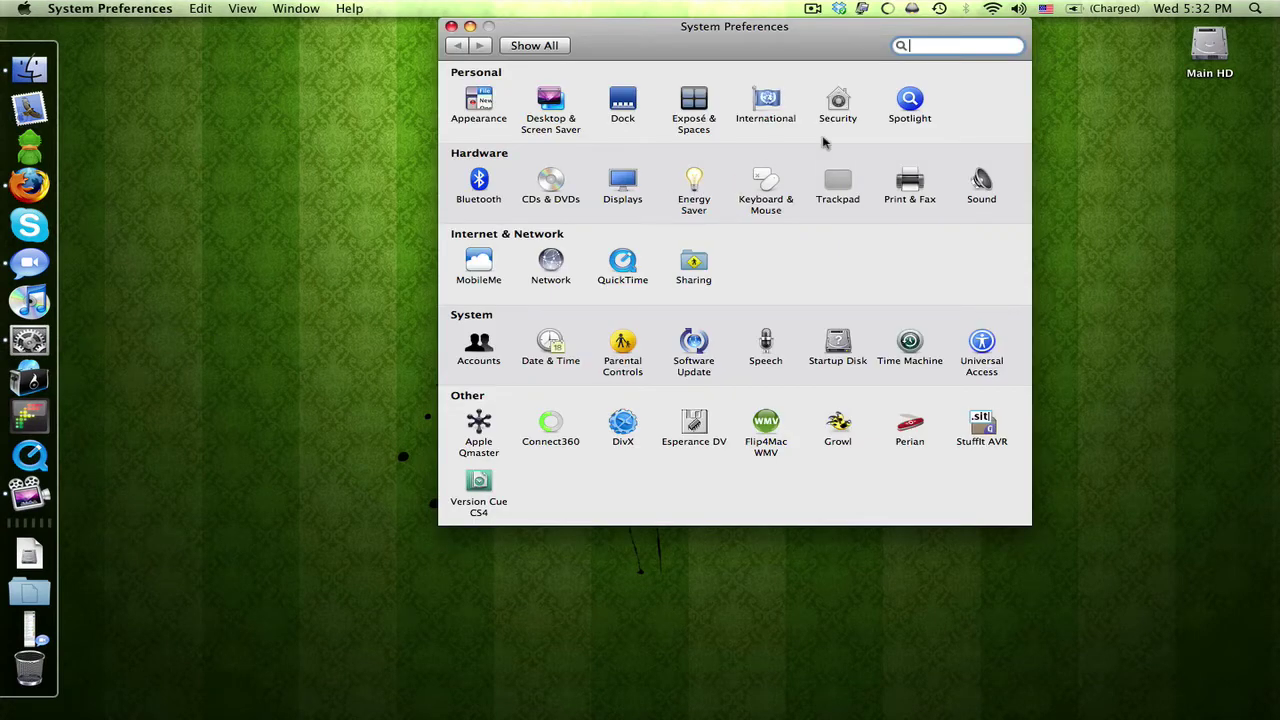
left_click(841, 93)
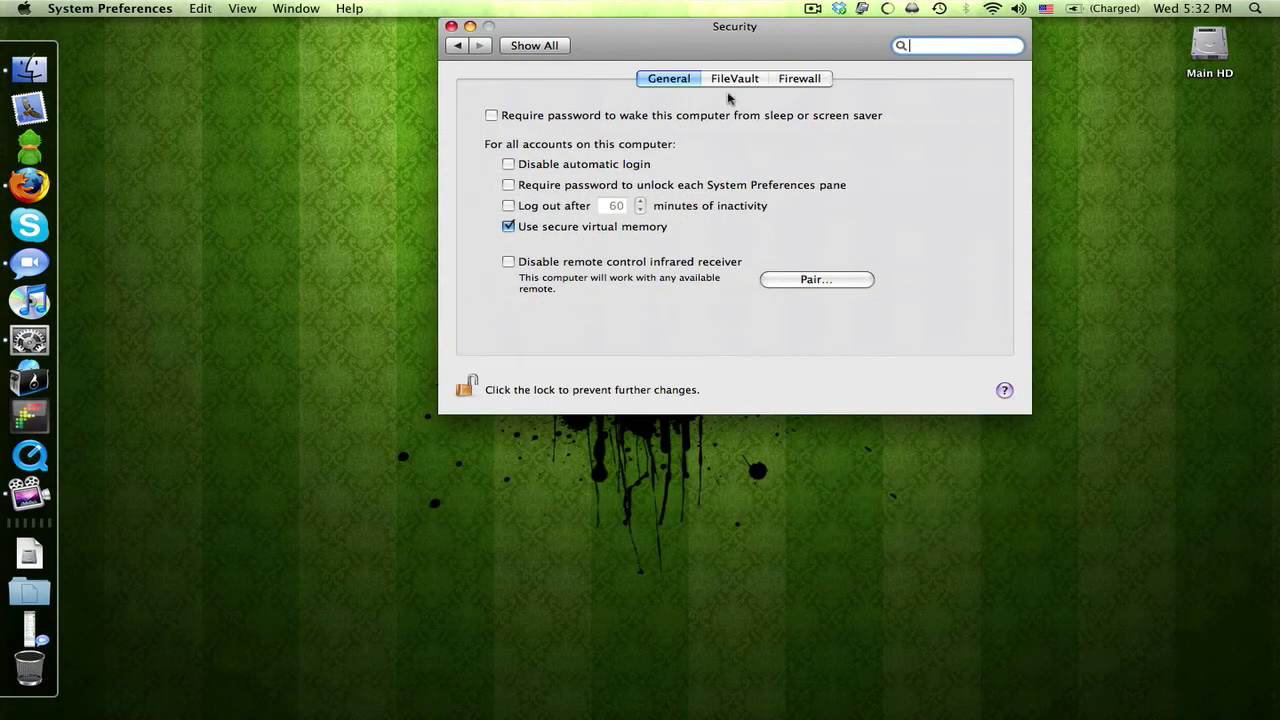
left_click(727, 80)
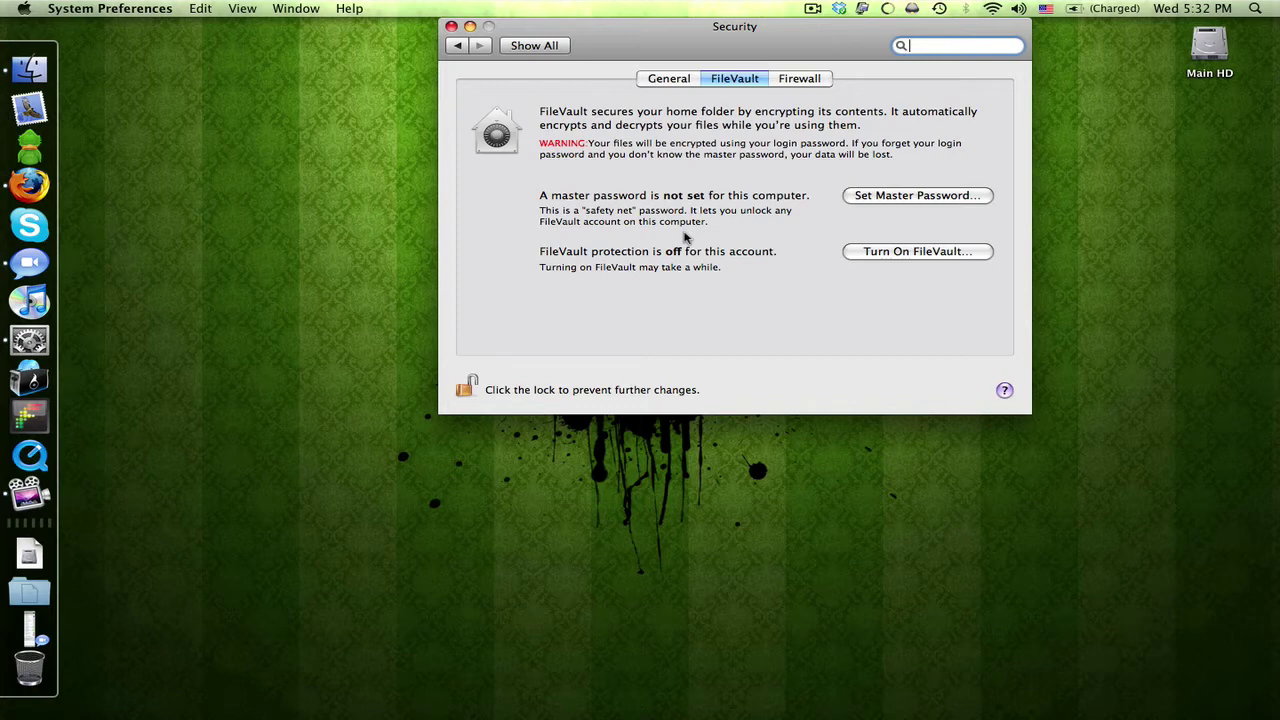
left_click(650, 80)
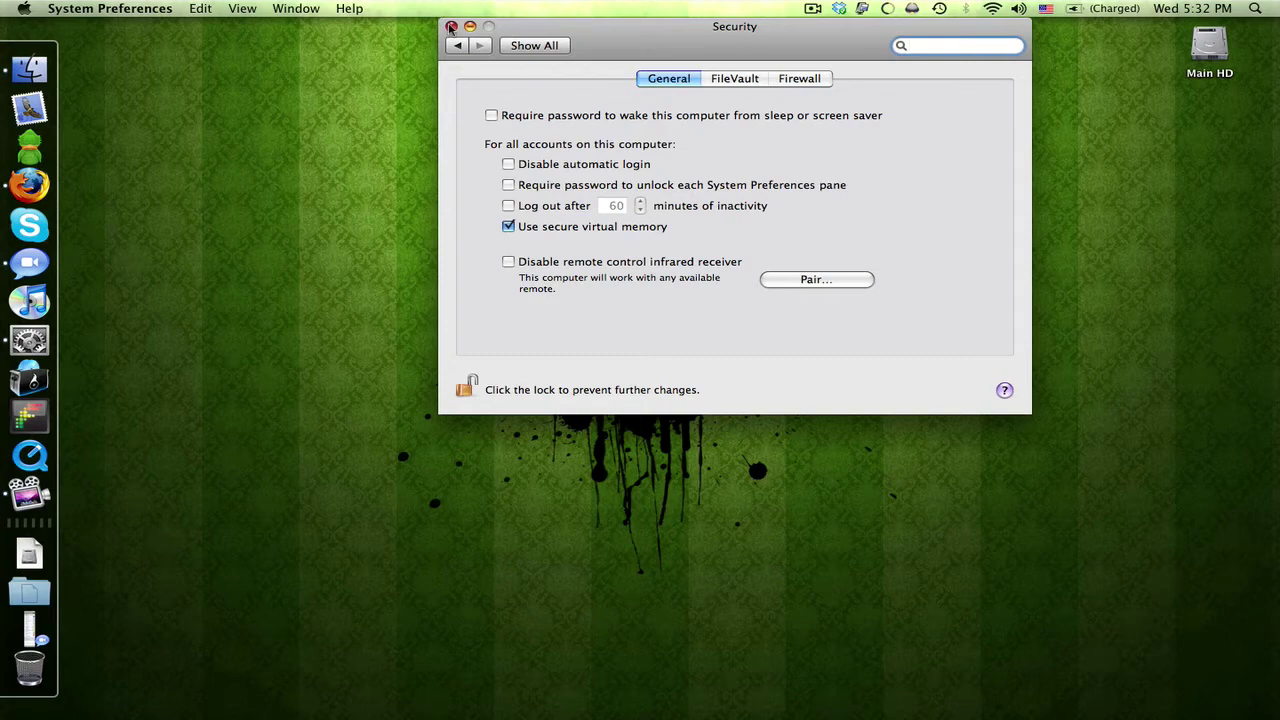
Close System Preferences, launch TextEdit and type a short password note.
left_click(451, 27)
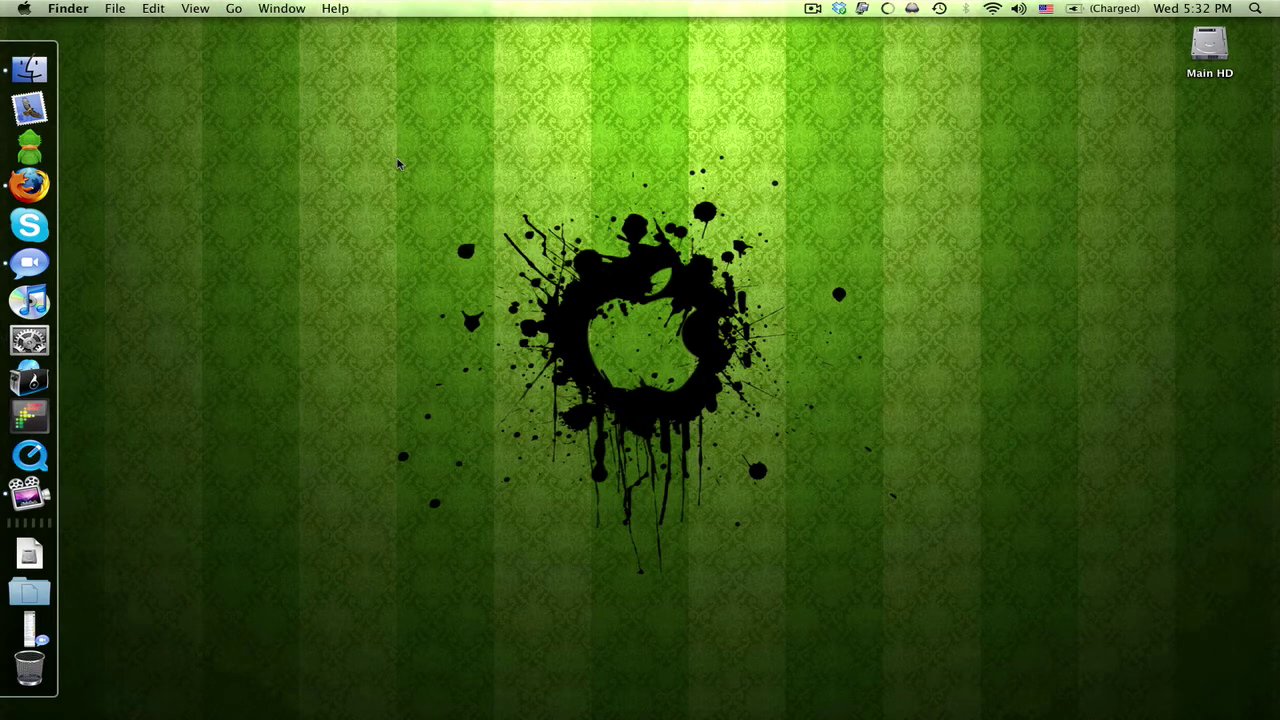
key("super+space")
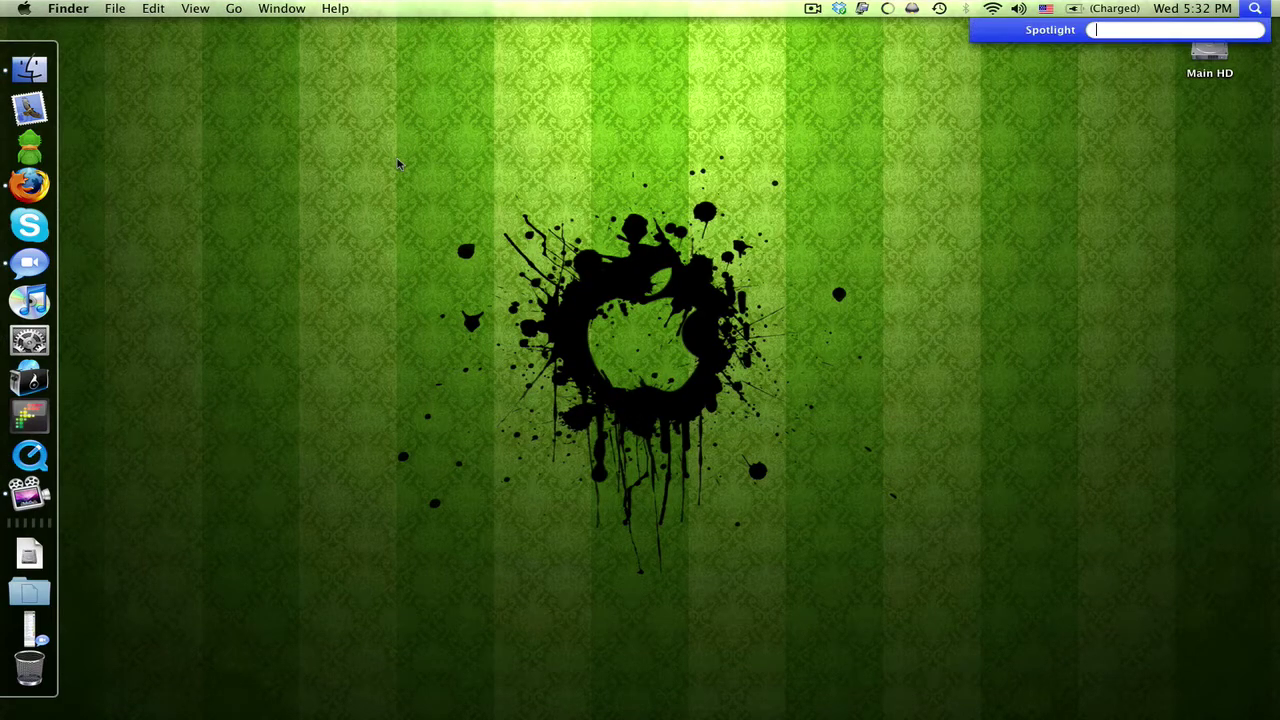
key("Return")
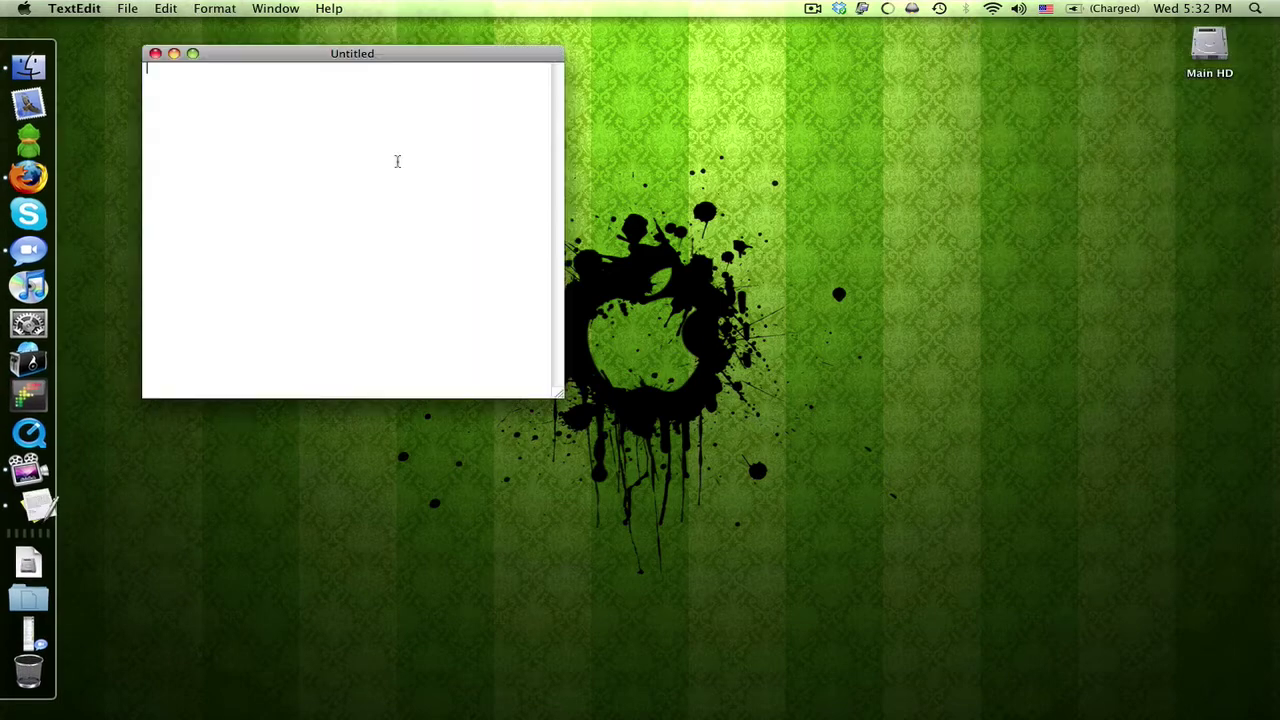
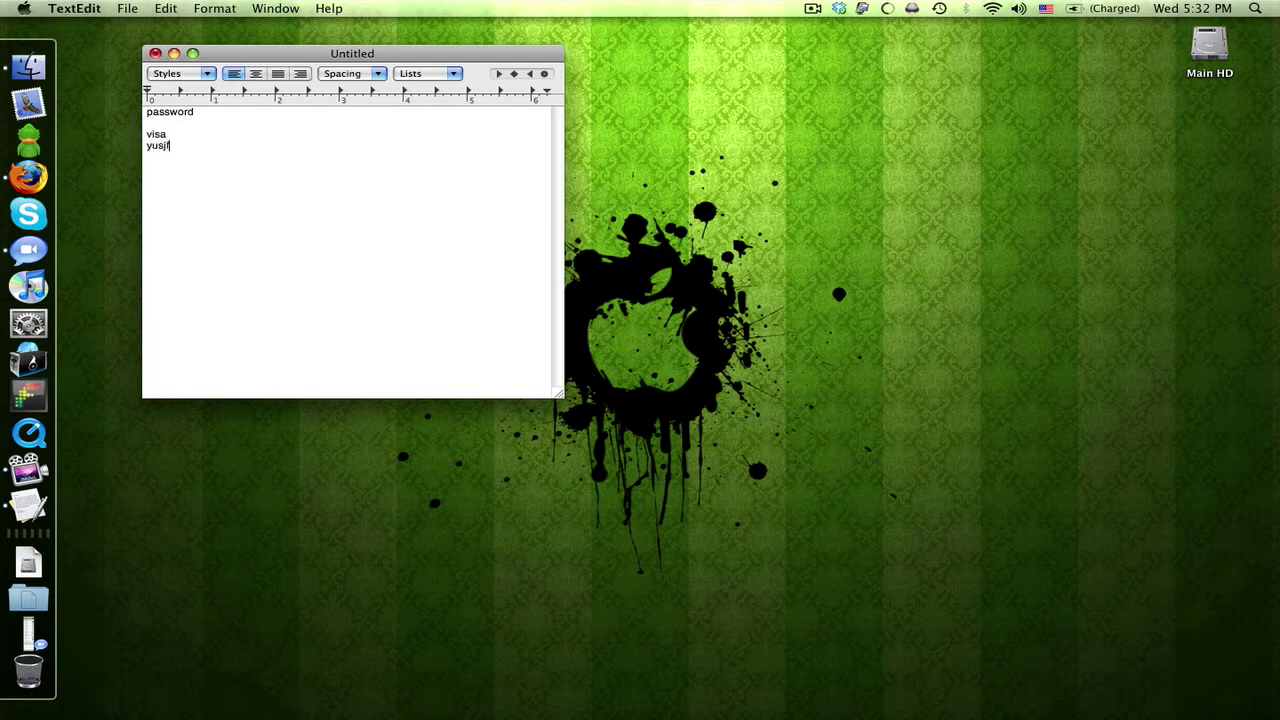
Save the note to the Desktop as 'passwords secter' and close its window.
key("super+s")
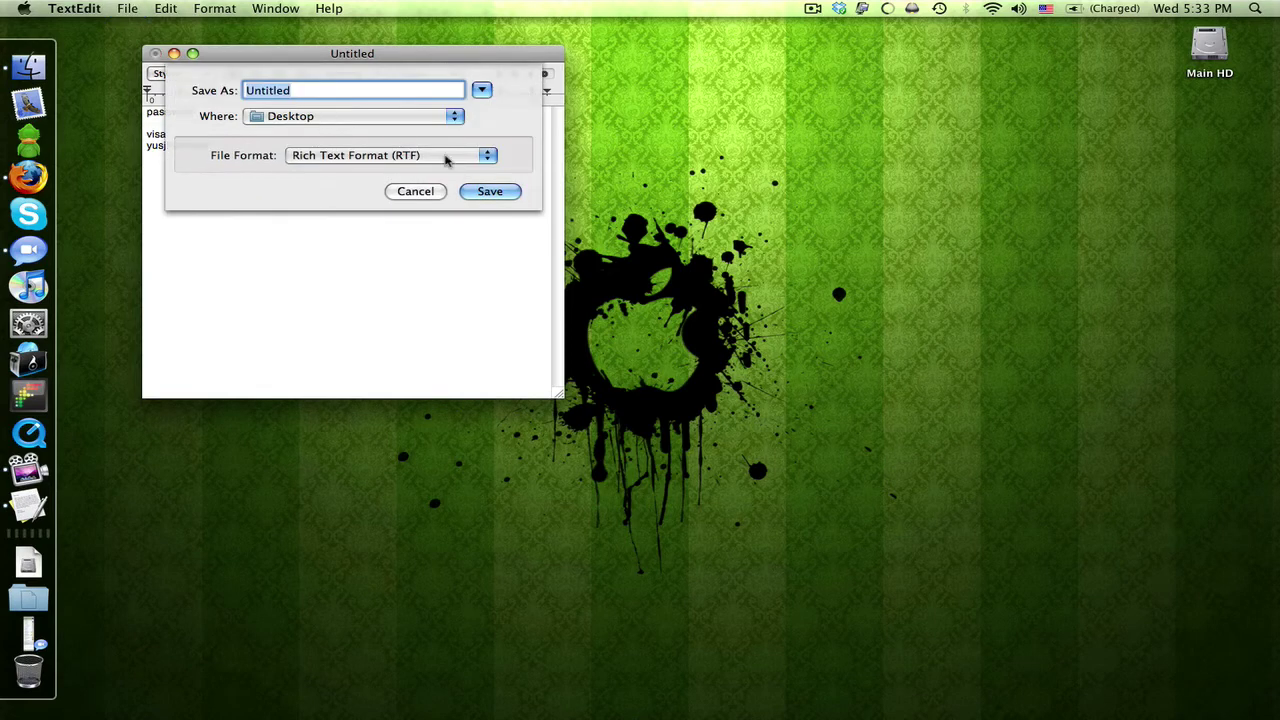
type("passwords s")
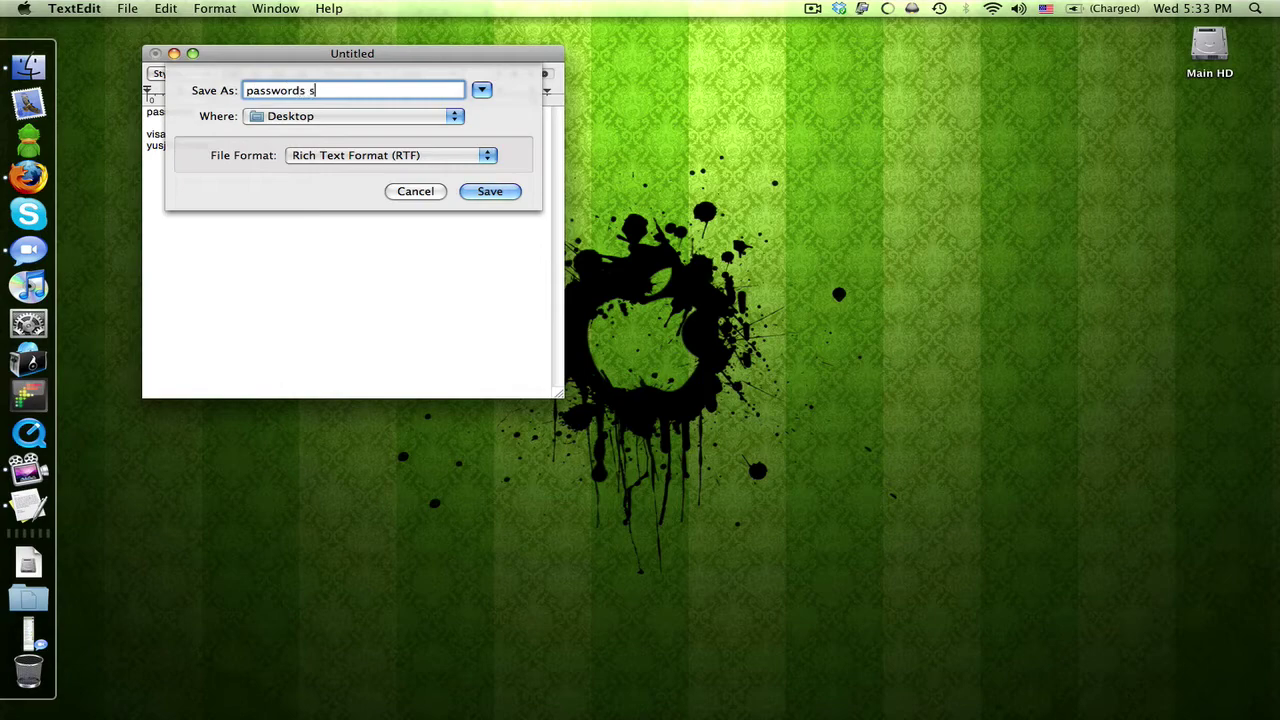
type("ecret")
left_click(489, 191)
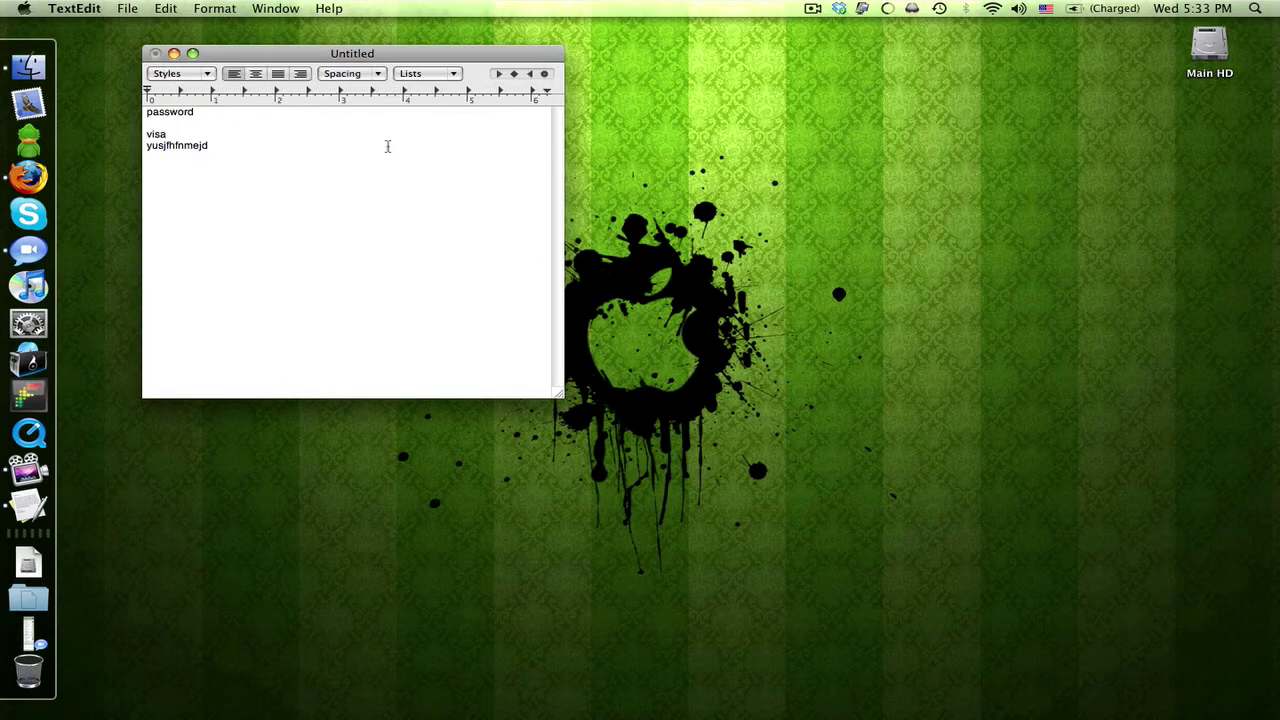
left_click(155, 53)
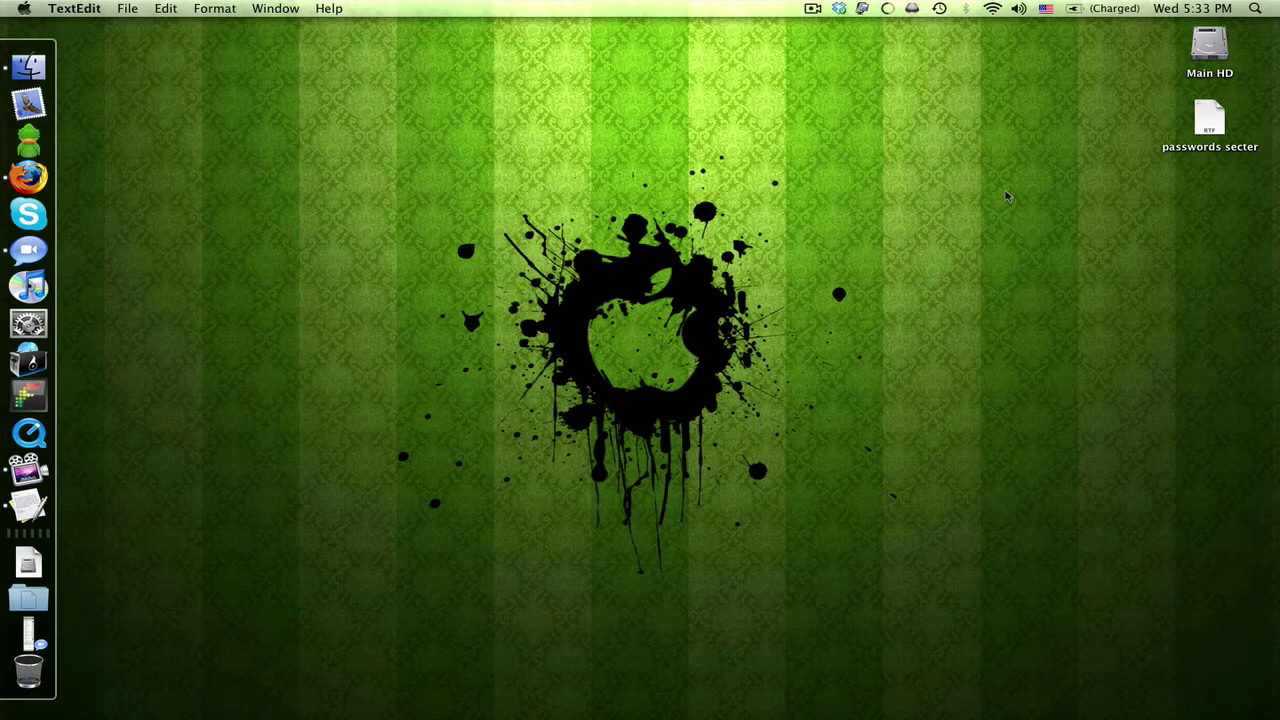
Select the 'passwords secter' file on the desktop and inspect its context menu.
left_click(1197, 126)
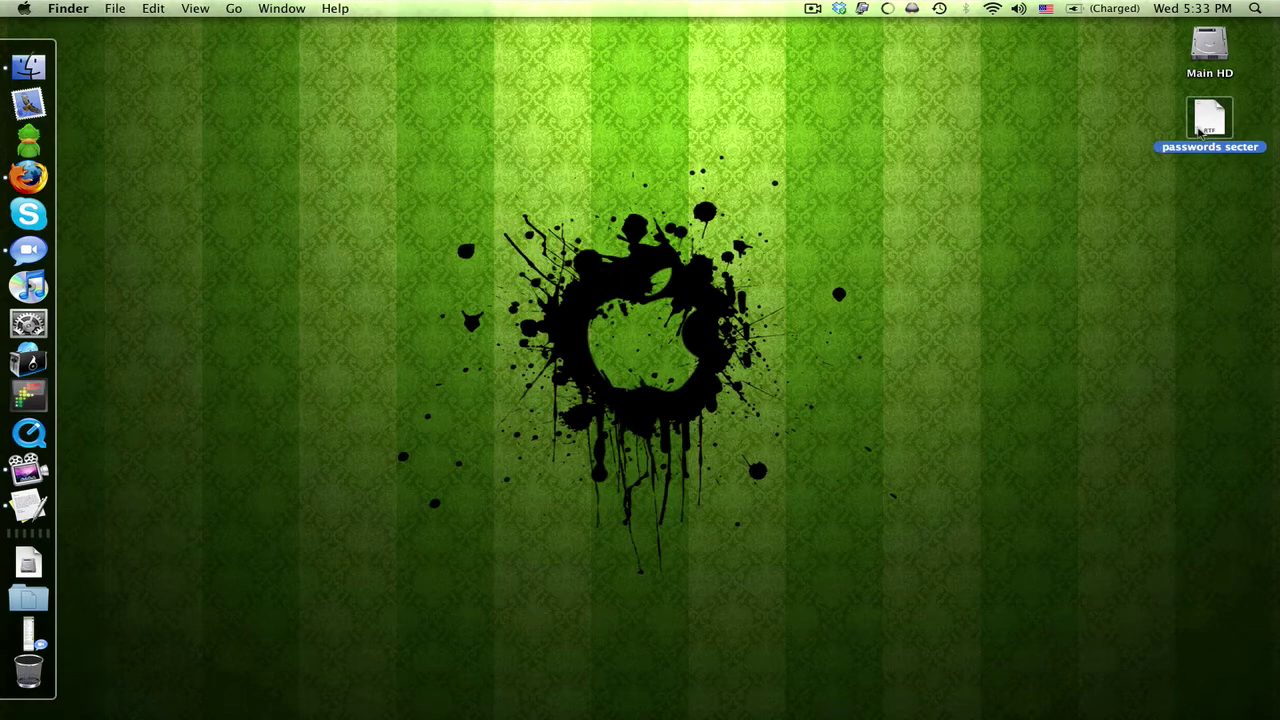
right_click(1200, 128)
mouse_move(1200, 150)
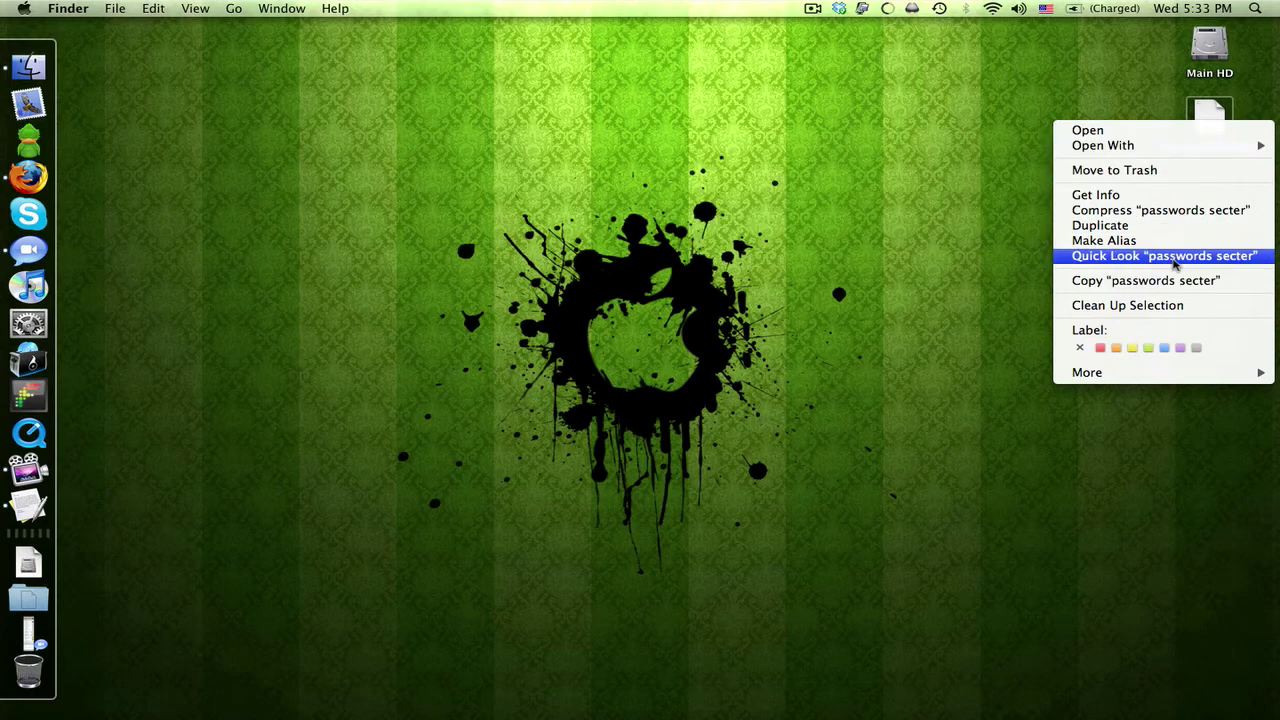
left_click(760, 326)
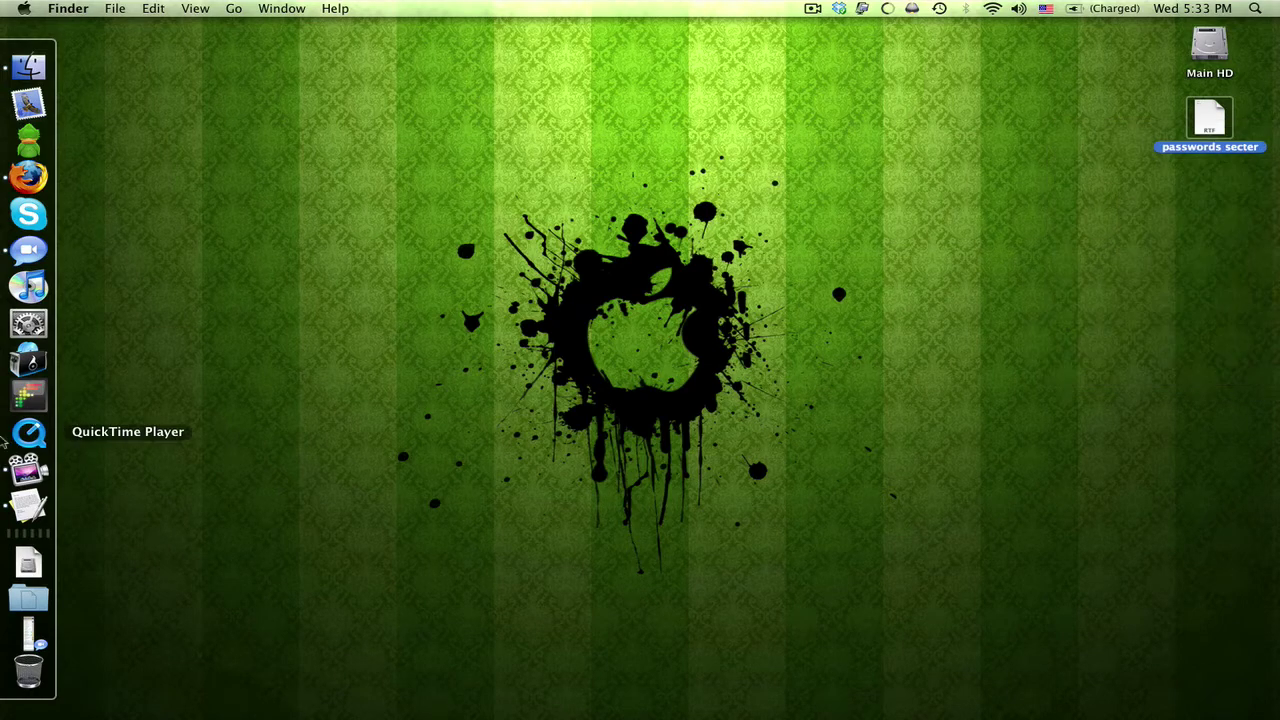
Launch Disk Utility and select the internal 186.3 GB hard disk.
key("super+space")
type("disk")
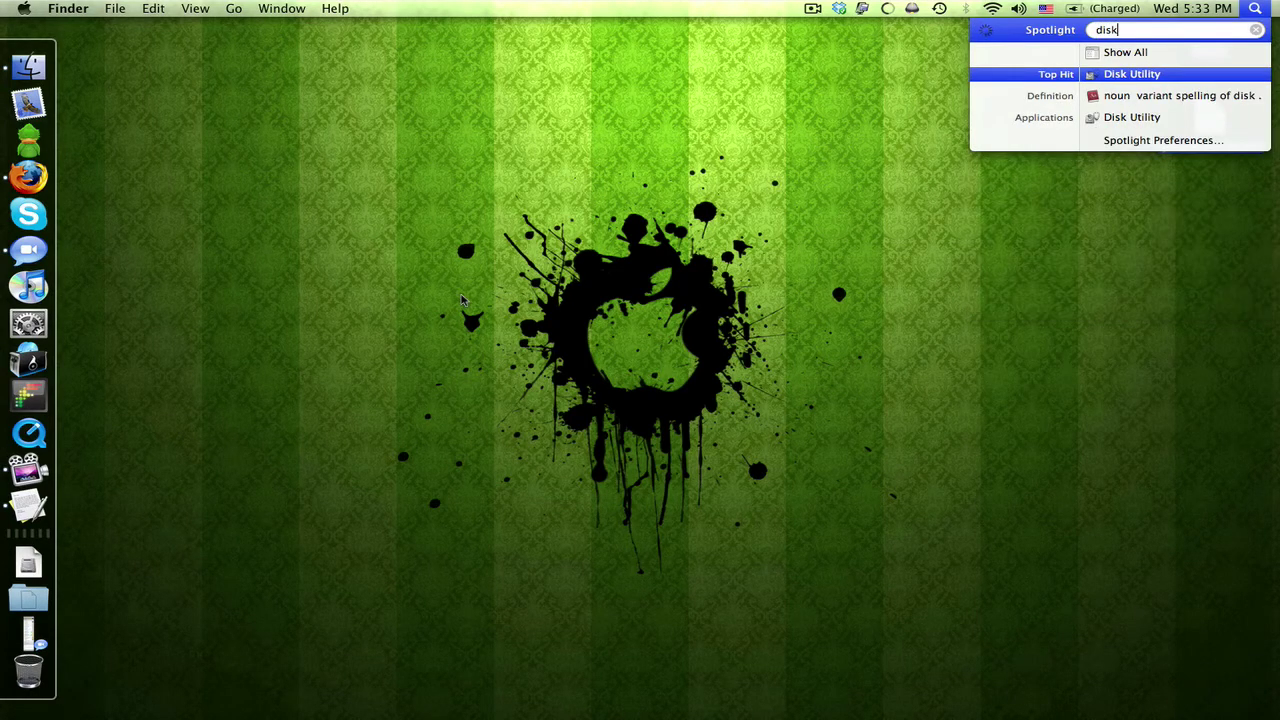
key("Return")
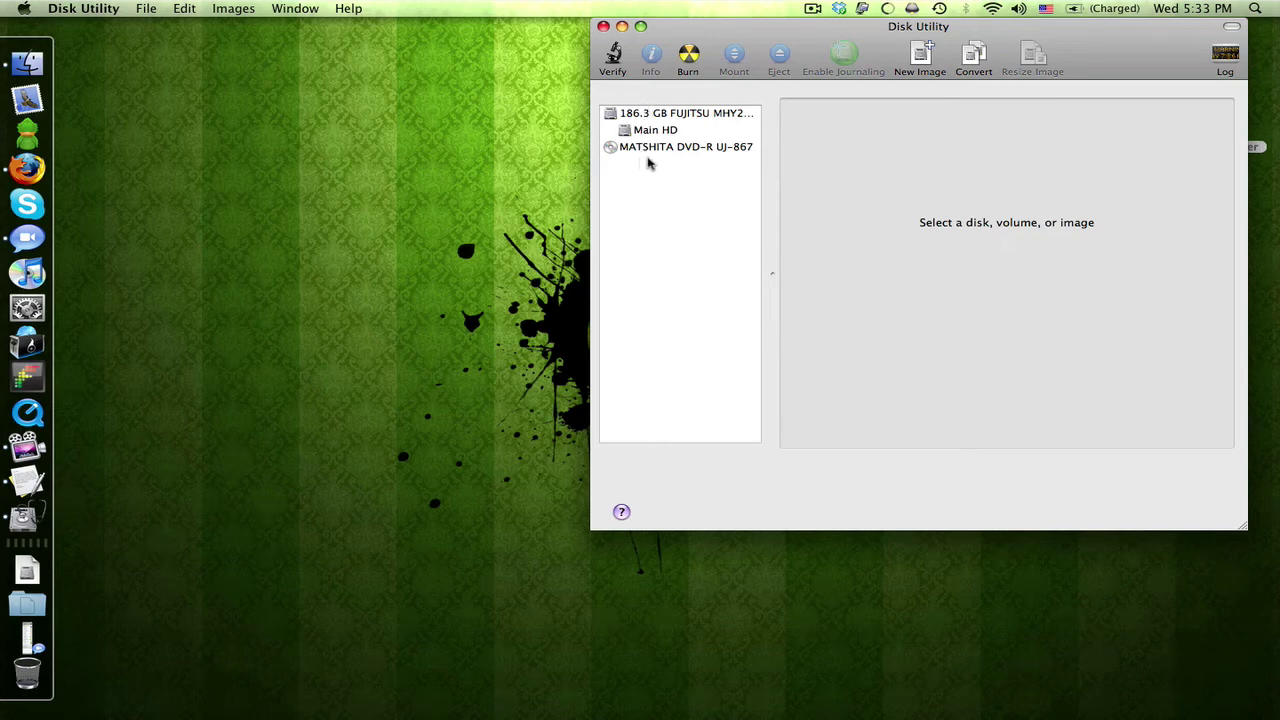
left_click(668, 117)
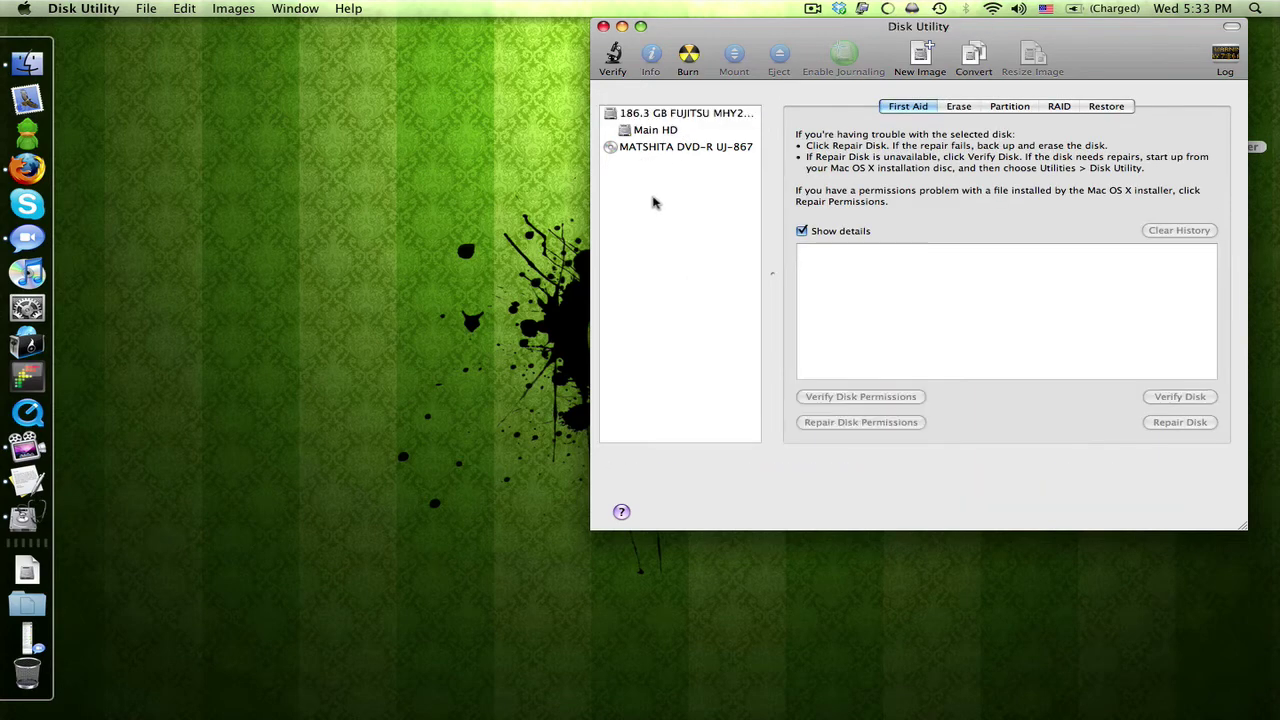
Start a new blank image named 'secret' with volume name 'secret', size 100 MB.
left_click(917, 59)
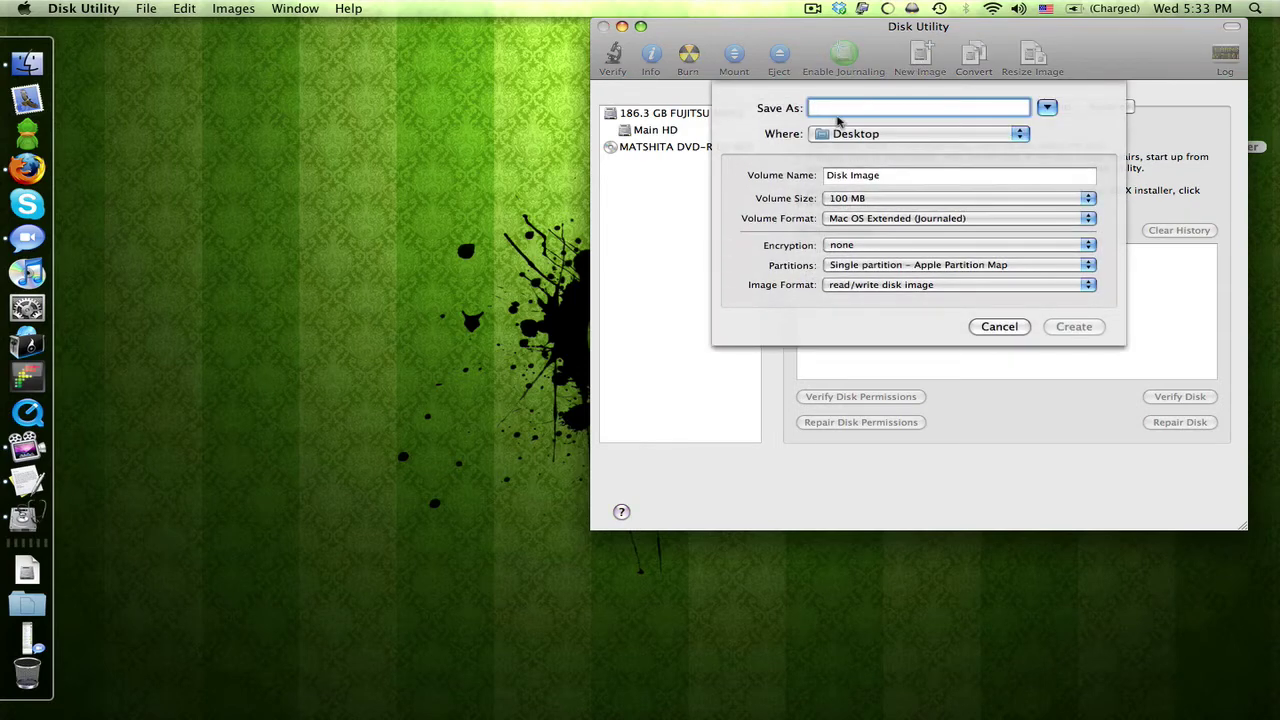
type("sec")
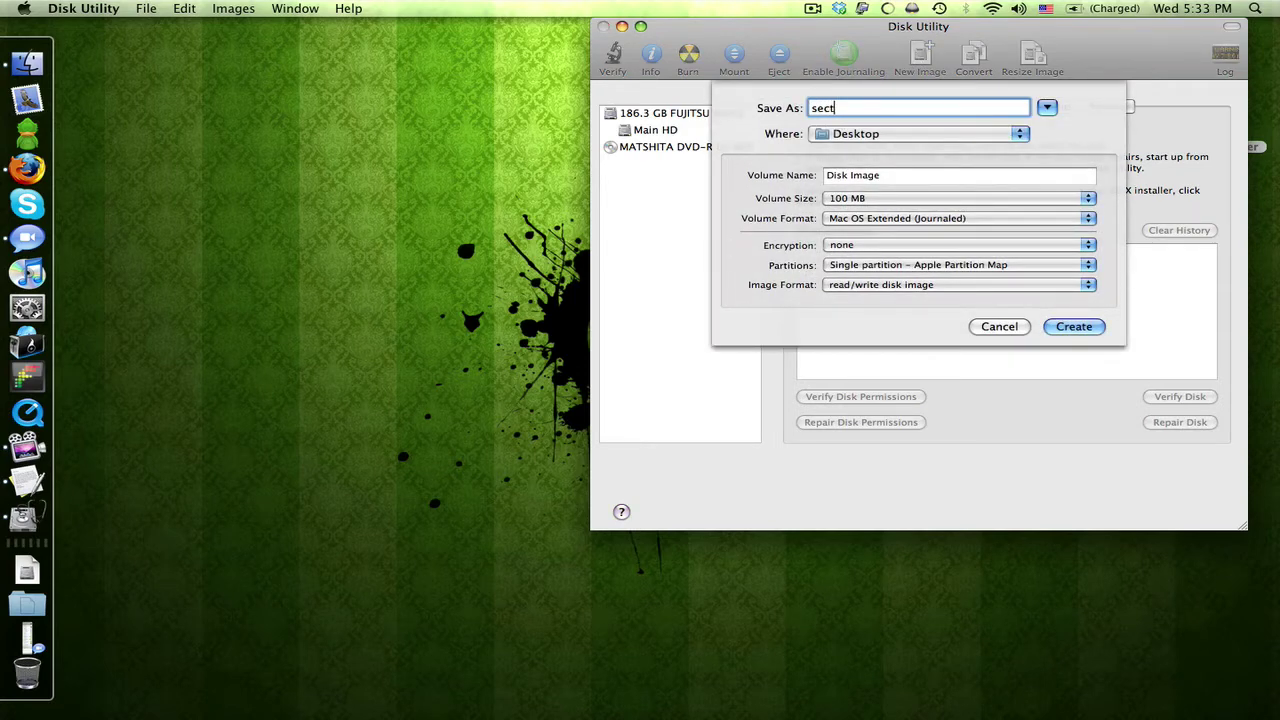
type("ret")
key("Tab")
type("se")
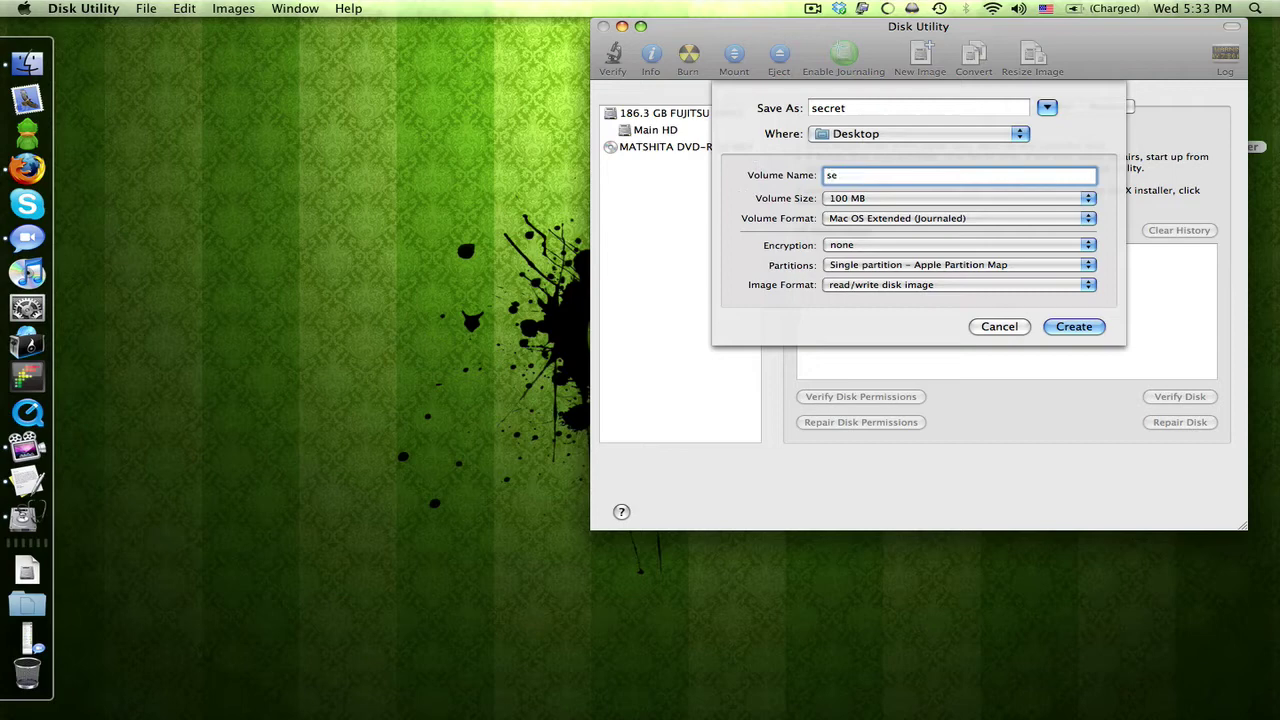
type("cret")
left_click(857, 200)
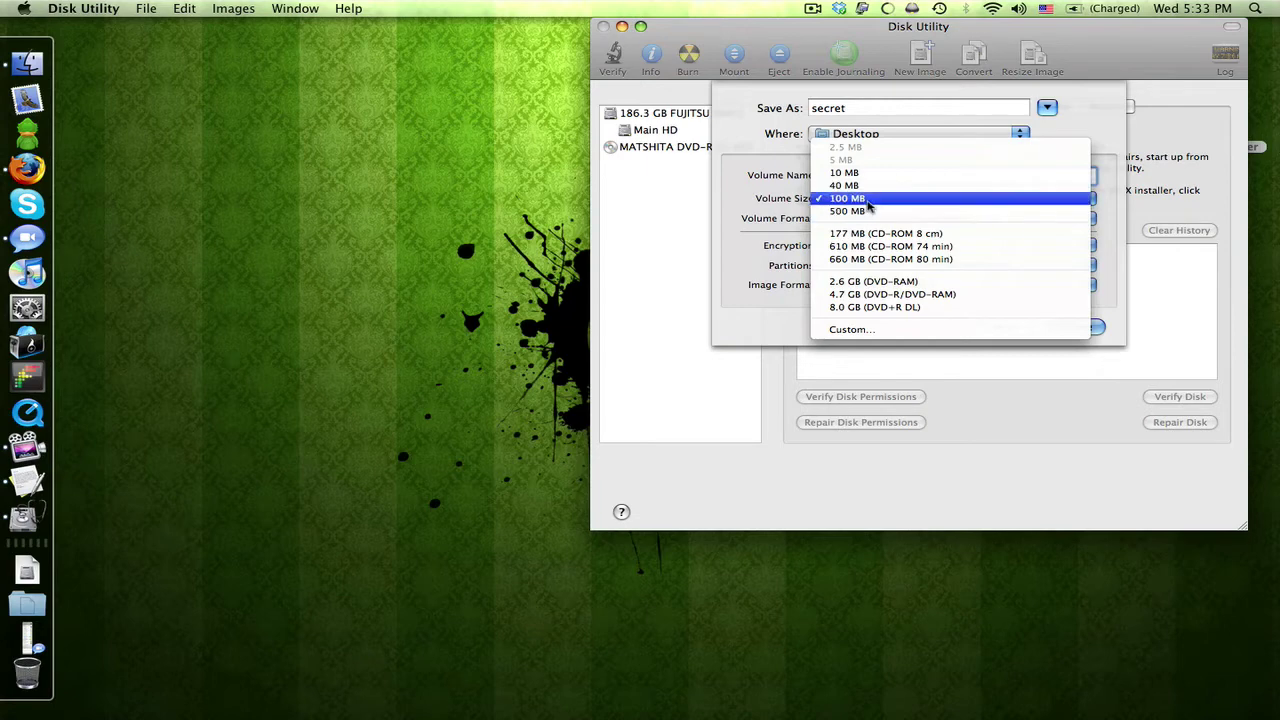
Create the image with 256-bit AES encryption, Mac OS Extended (Journaled), no partition map, read/write format.
left_click(866, 199)
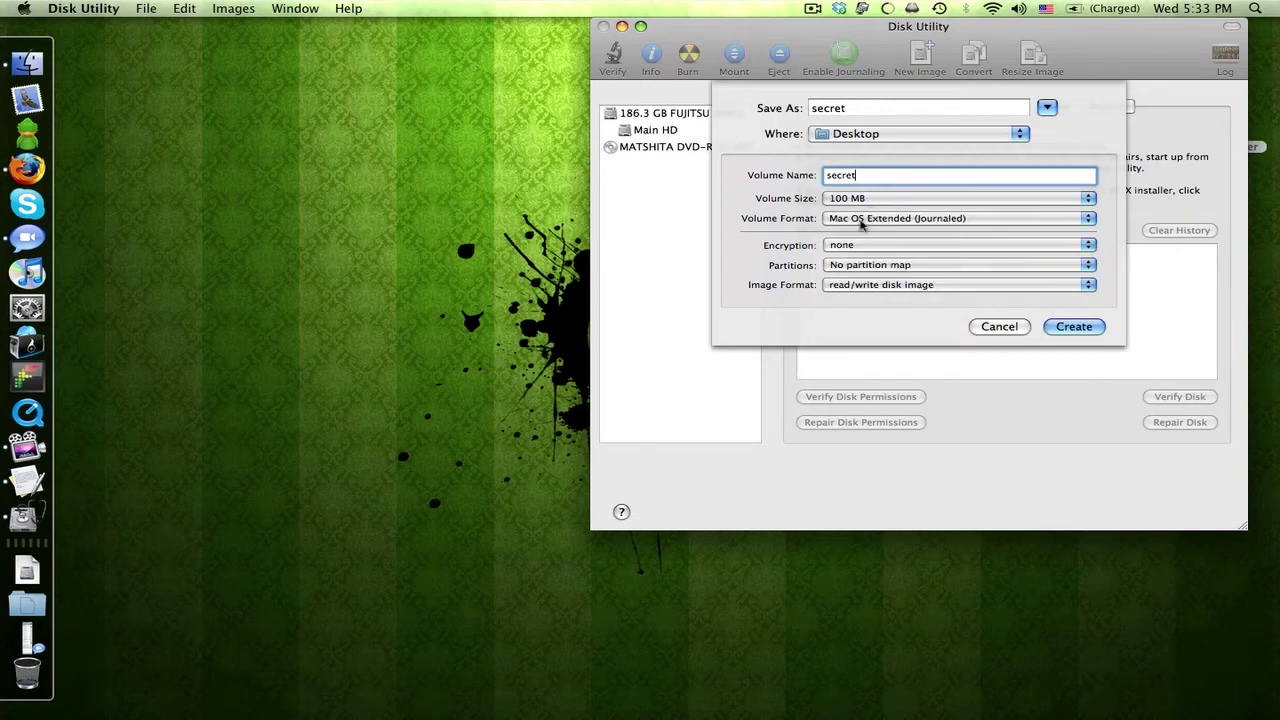
left_click(860, 220)
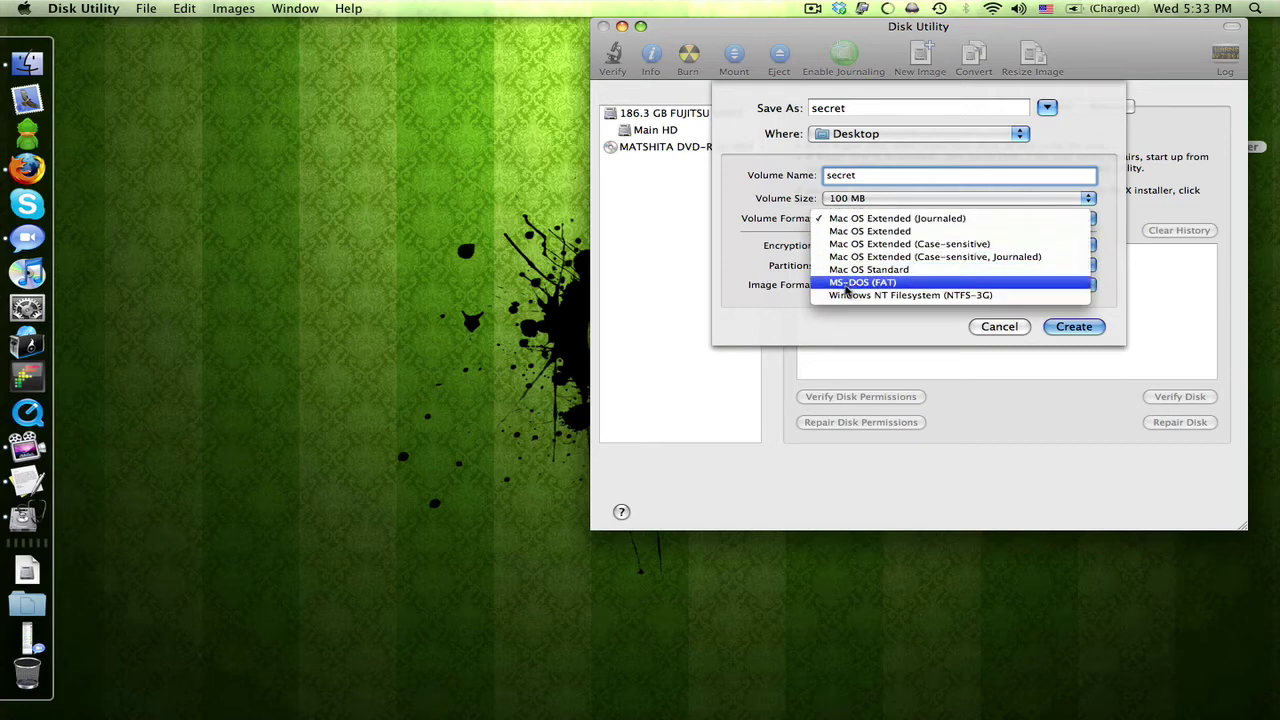
left_click(870, 220)
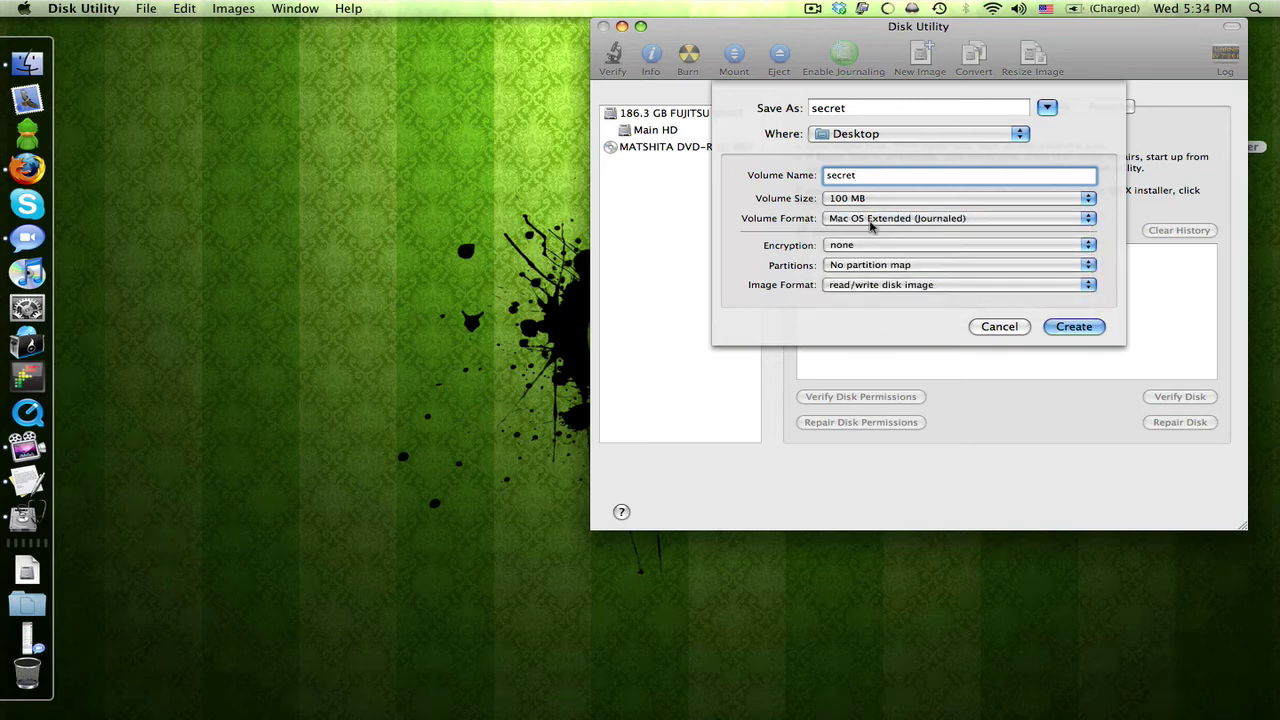
left_click(850, 245)
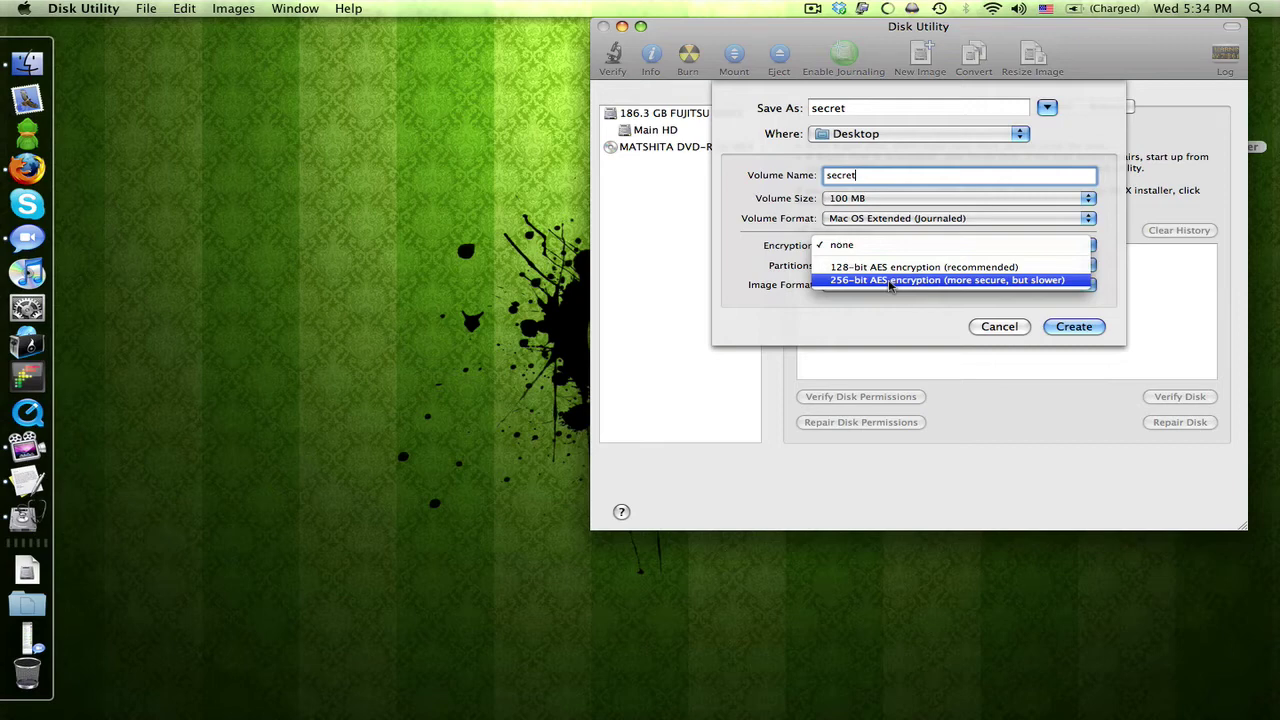
left_click(889, 281)
left_click(880, 265)
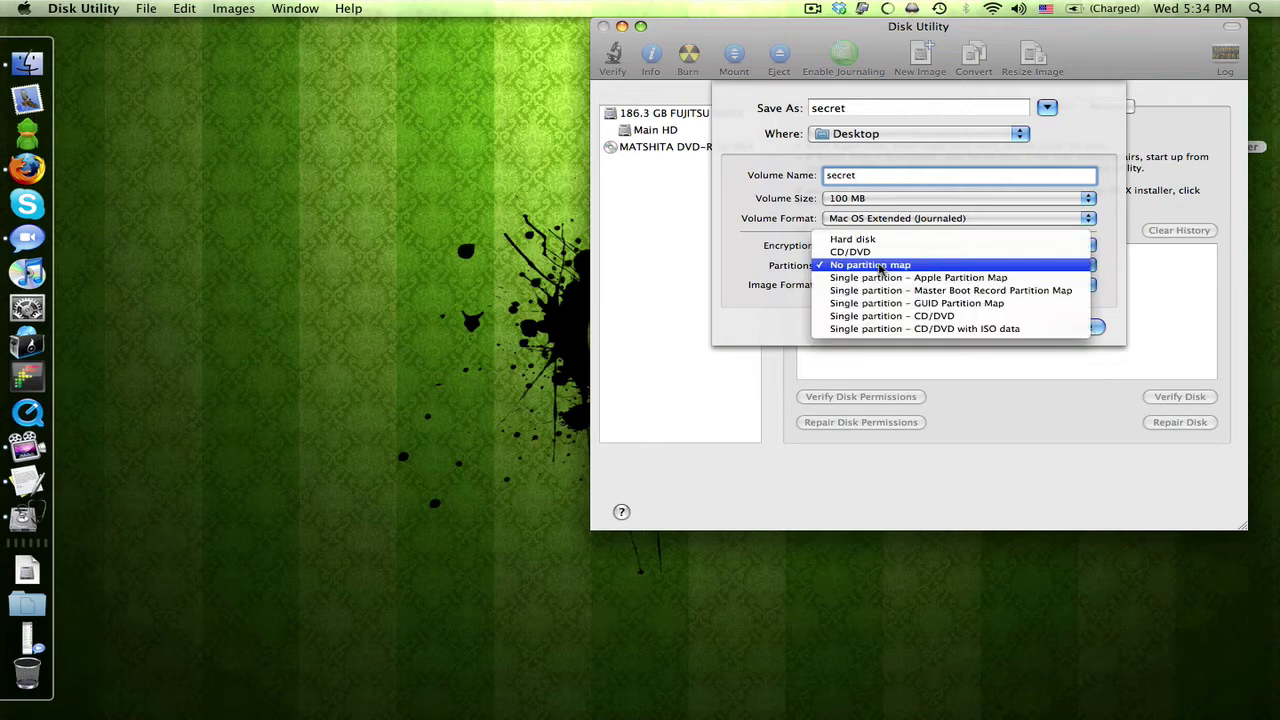
left_click(880, 265)
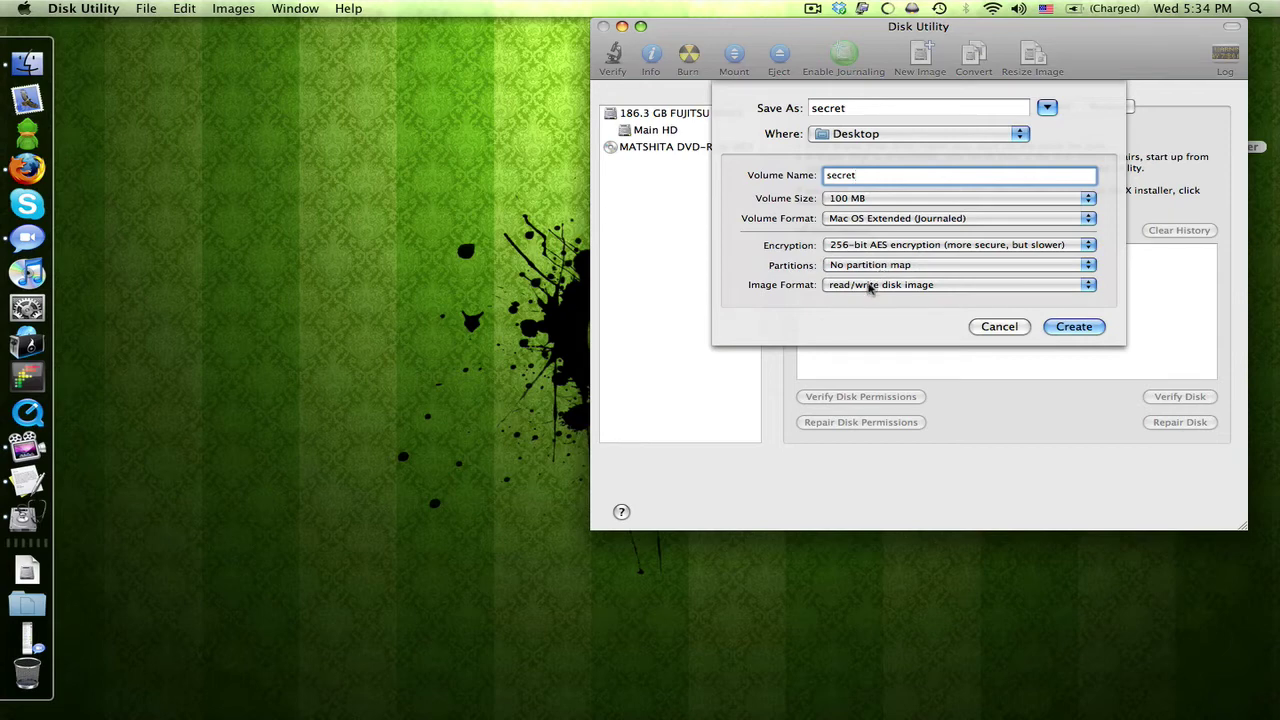
left_click(868, 286)
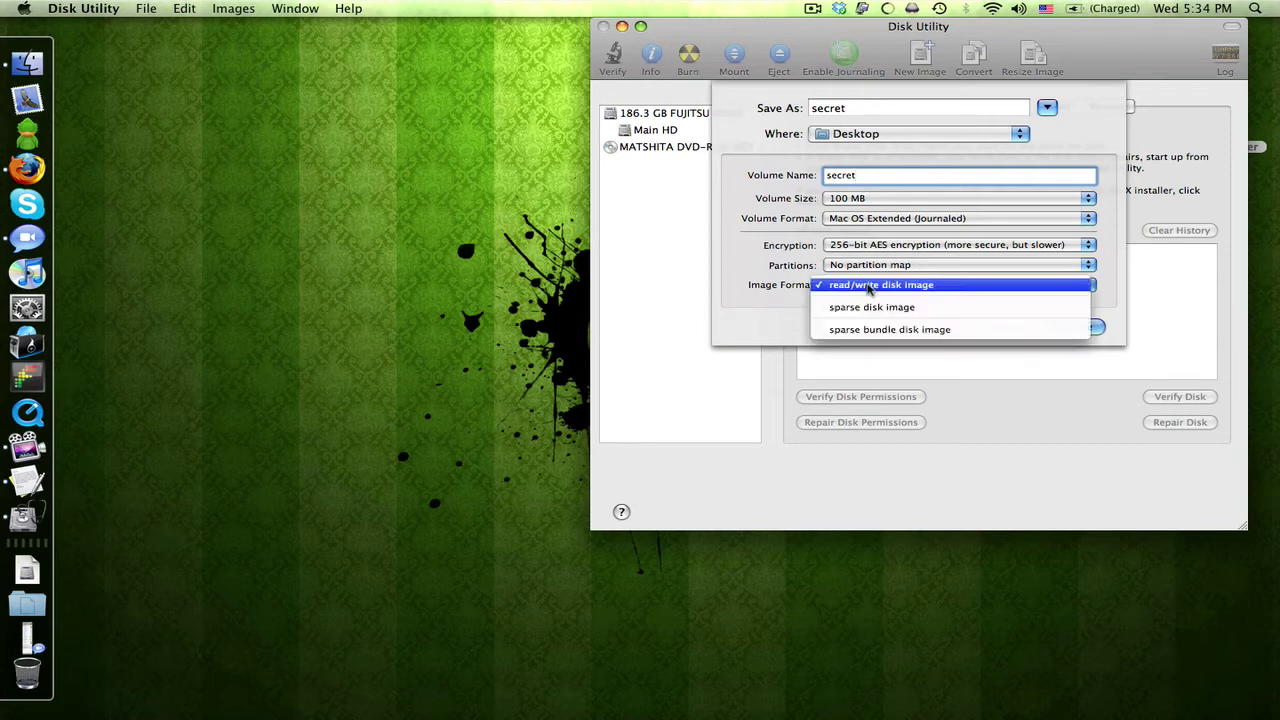
left_click(868, 286)
left_click(1072, 328)
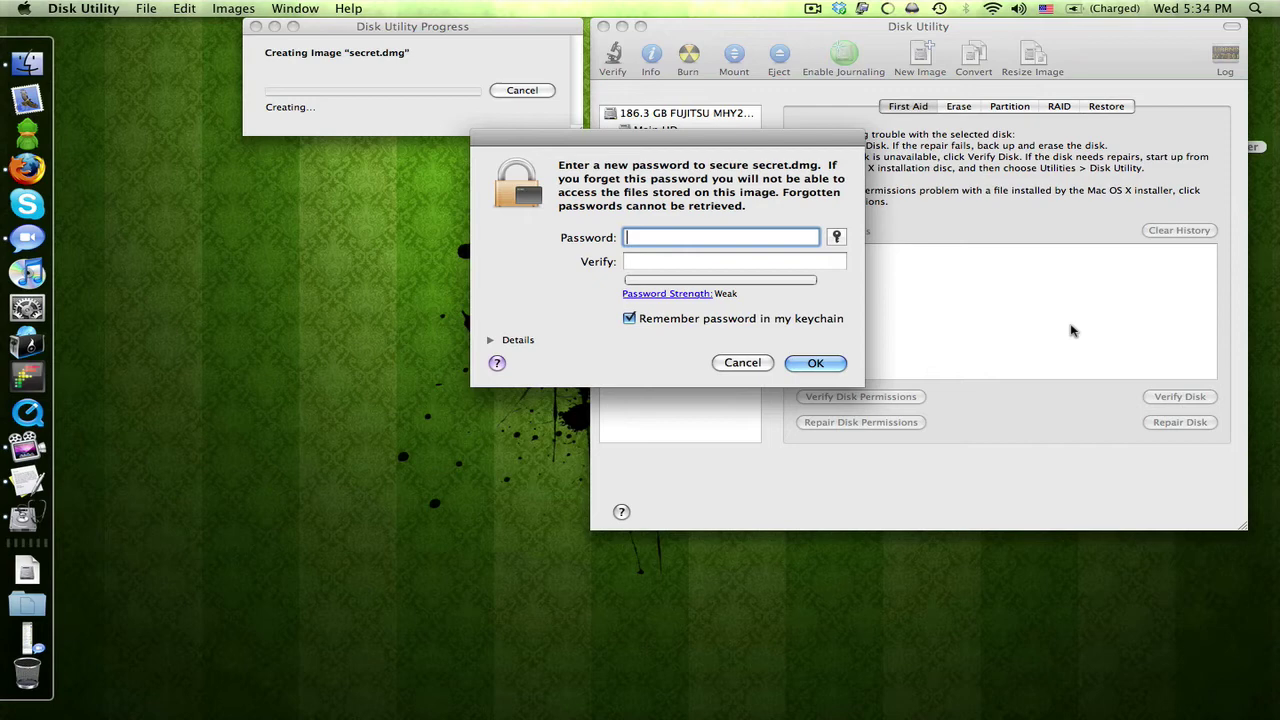
Enter and verify the image password, with 'Remember password in my keychain' unchecked.
key("Tab")
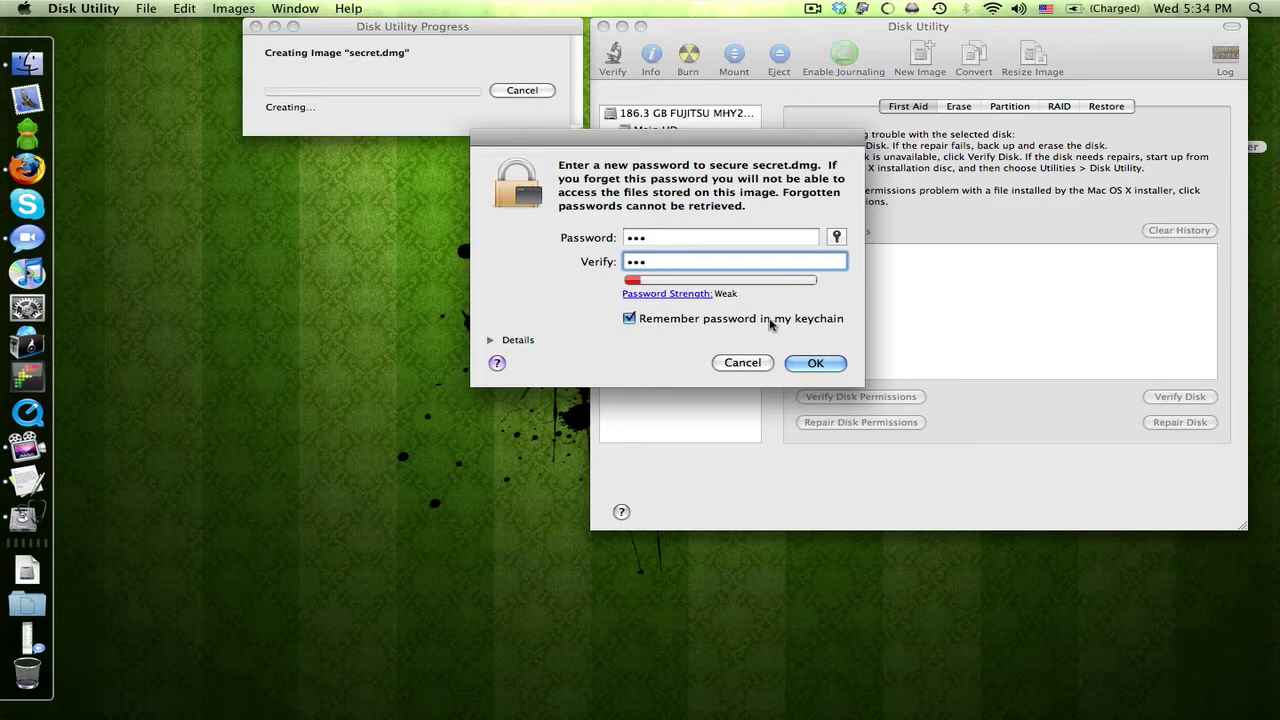
left_click(769, 322)
left_click(806, 366)
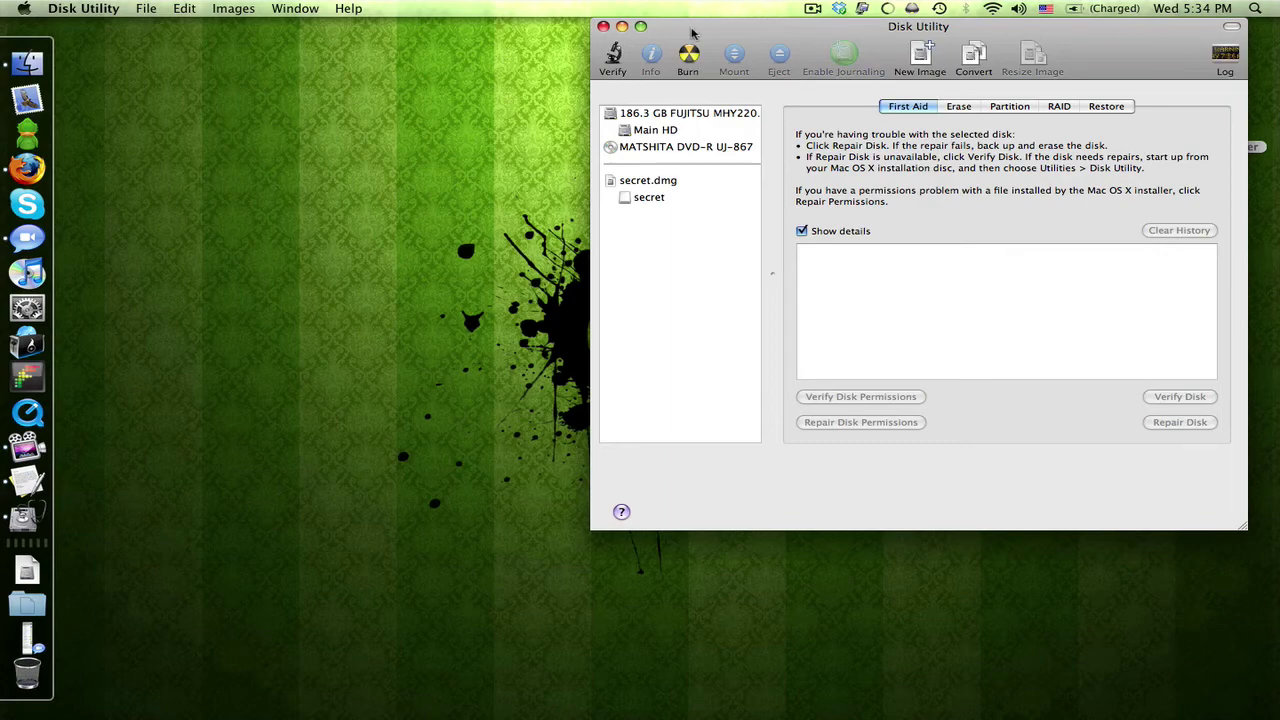
Quit Disk Utility and eject the mounted secret volume.
key("super+q")
left_click_drag(1208, 275, 28, 683)
left_click(1210, 198)
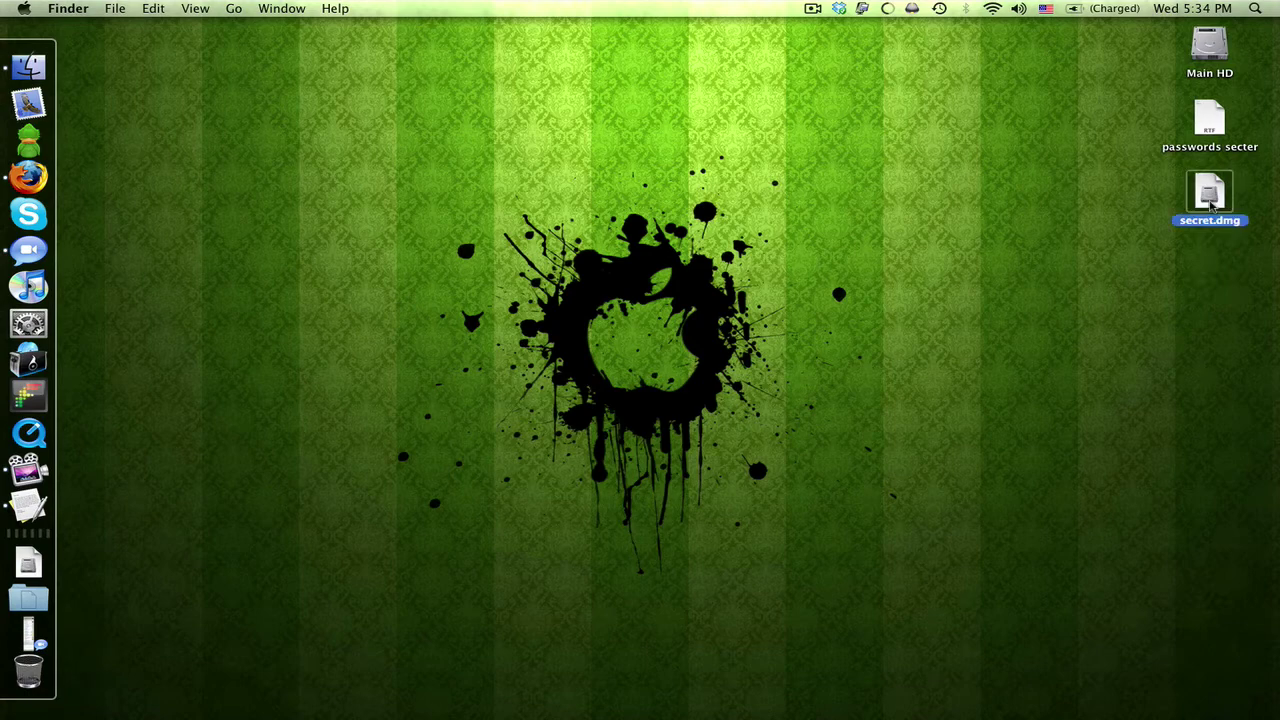
Mount secret.dmg with its password and open the secret volume.
left_click_drag(1214, 207, 636, 352)
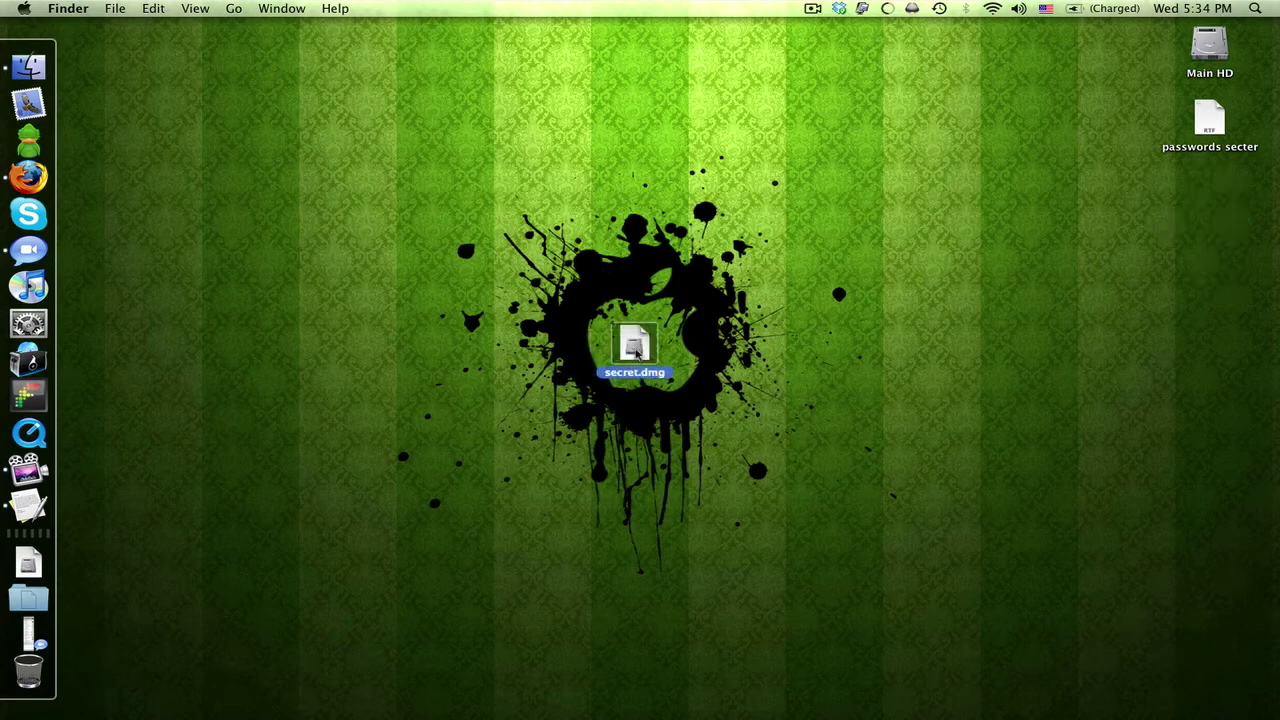
double_click(636, 352)
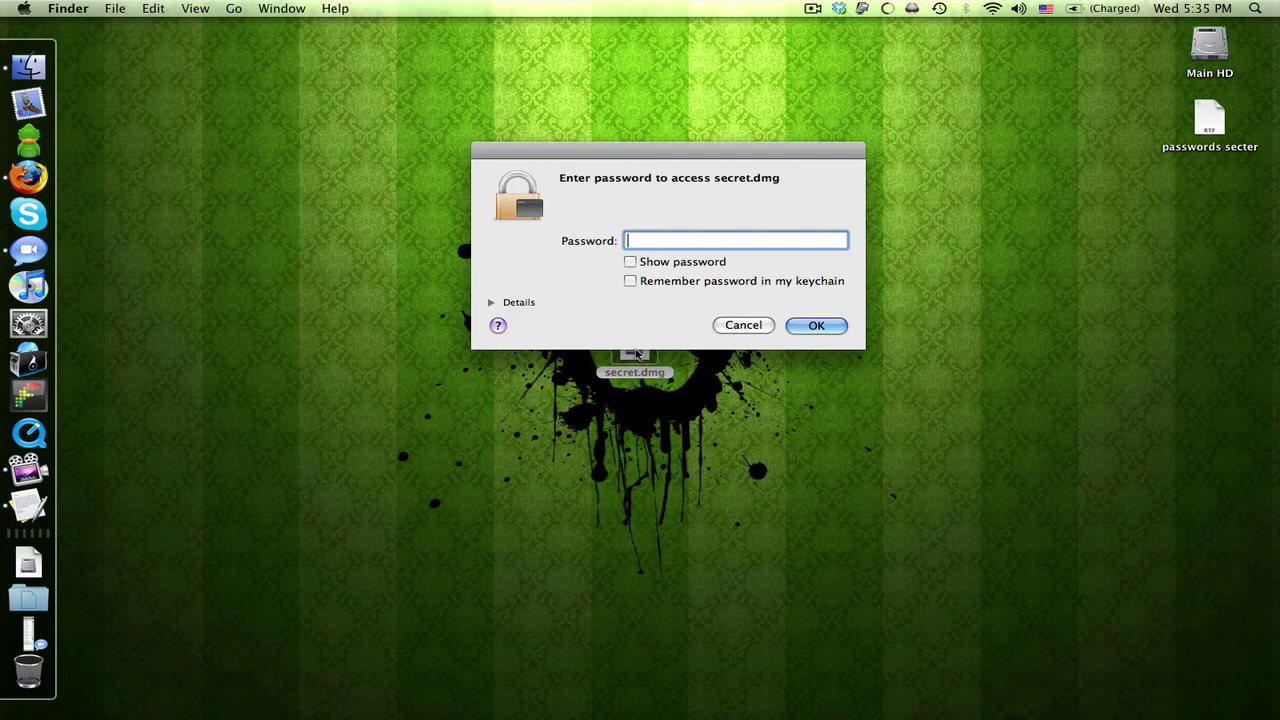
type("••••")
key("Return")
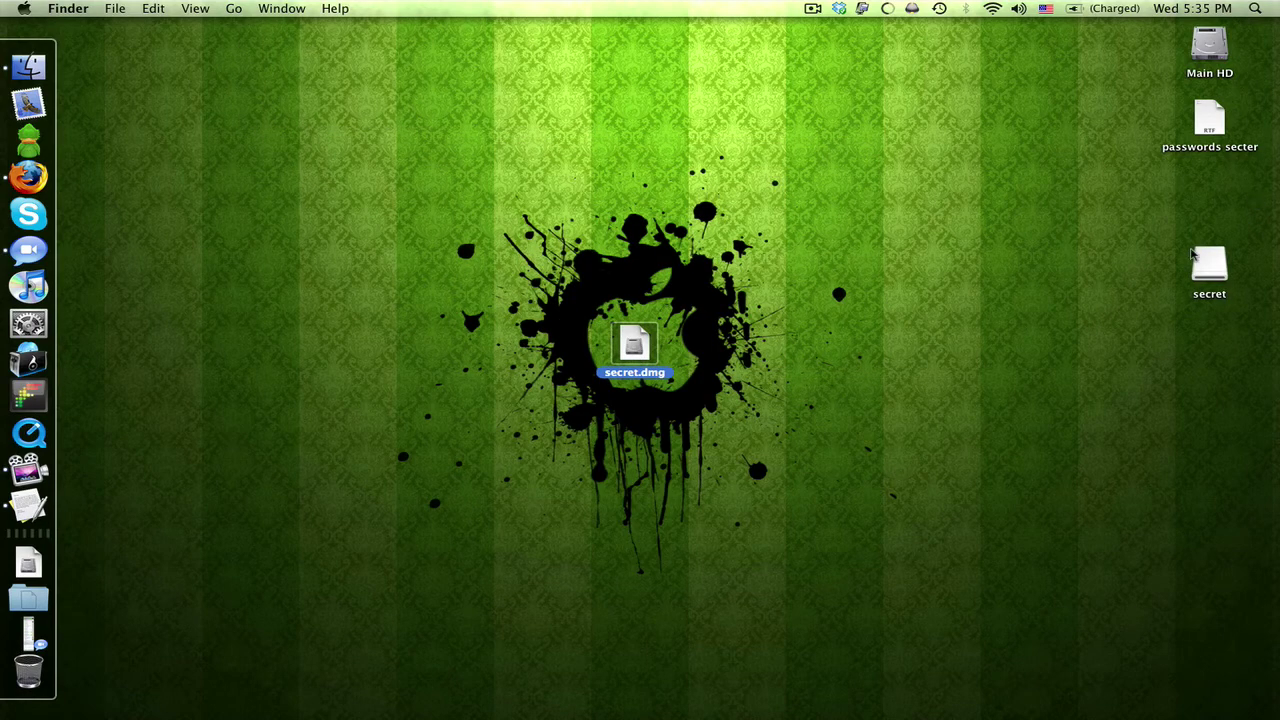
double_click(1194, 258)
Copy 'passwords secter' into the volume, trash and permanently delete the original, then eject.
left_click_drag(1205, 118, 530, 180)
left_click_drag(1210, 120, 30, 680)
right_click(30, 680)
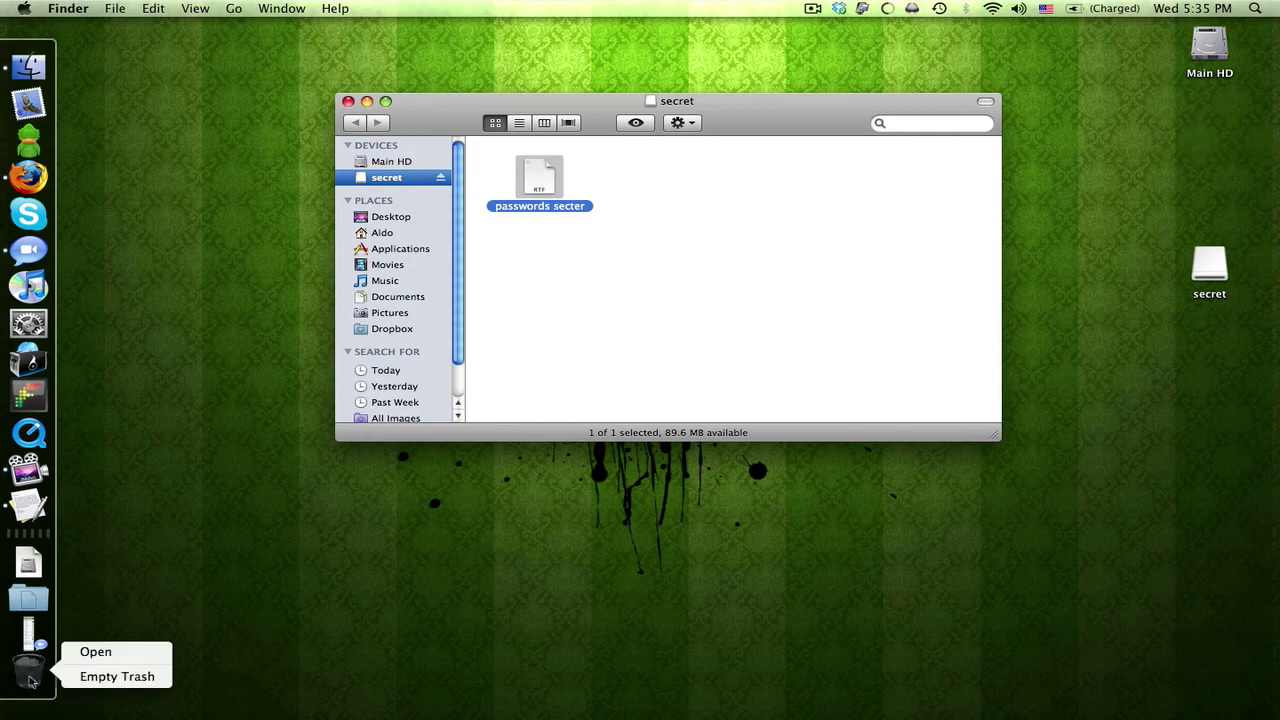
left_click(90, 677)
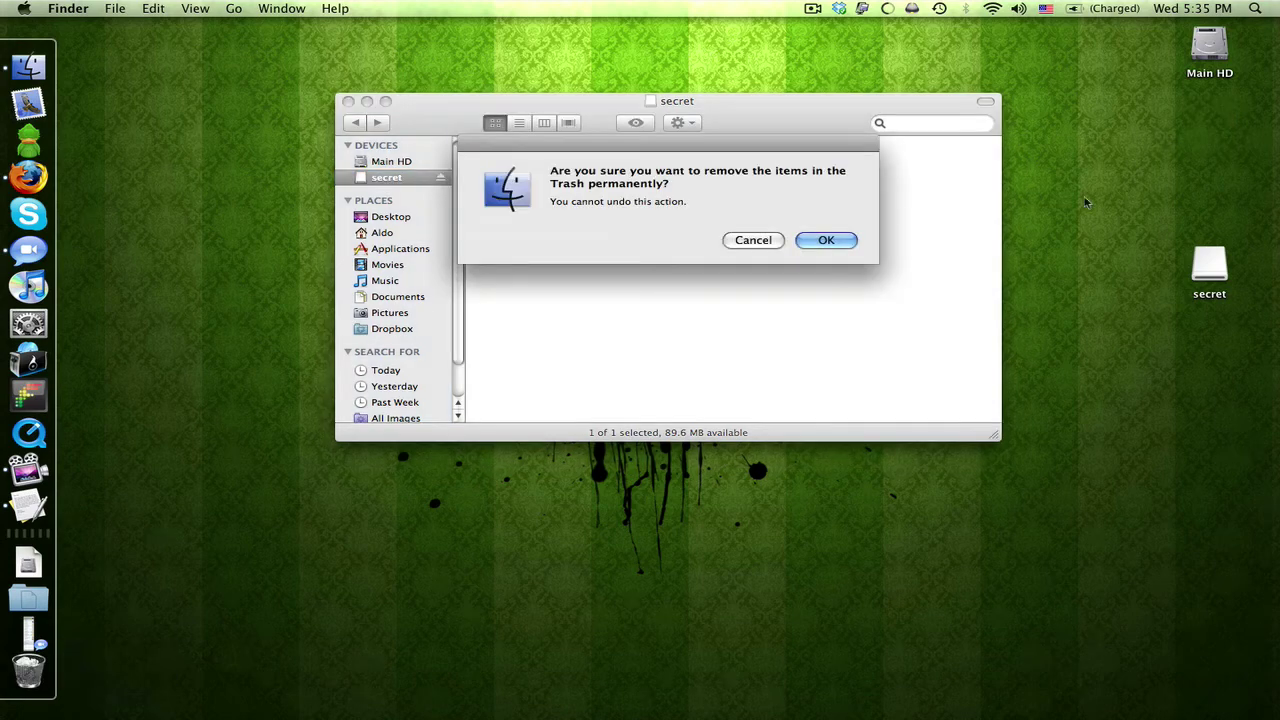
left_click(823, 244)
left_click(440, 180)
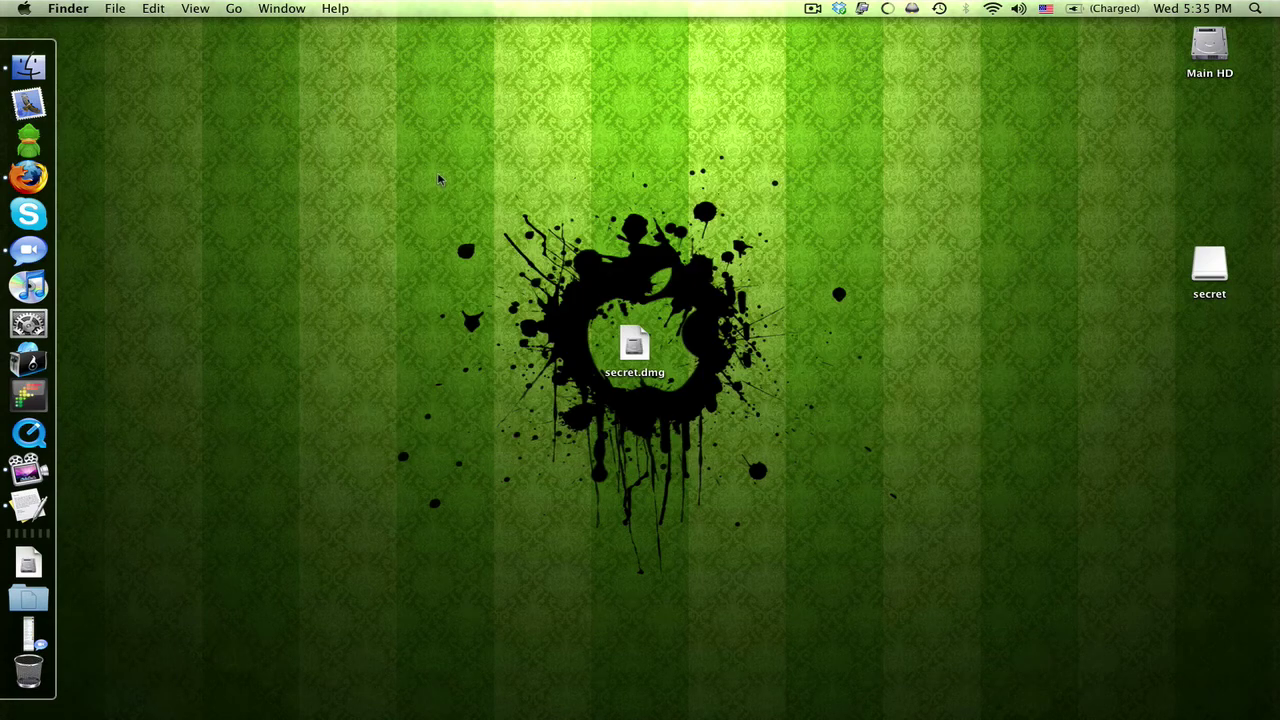
Move secret.dmg back to the top right, mount it with its password and open the volume.
left_click_drag(634, 343, 1204, 130)
double_click(1204, 130)
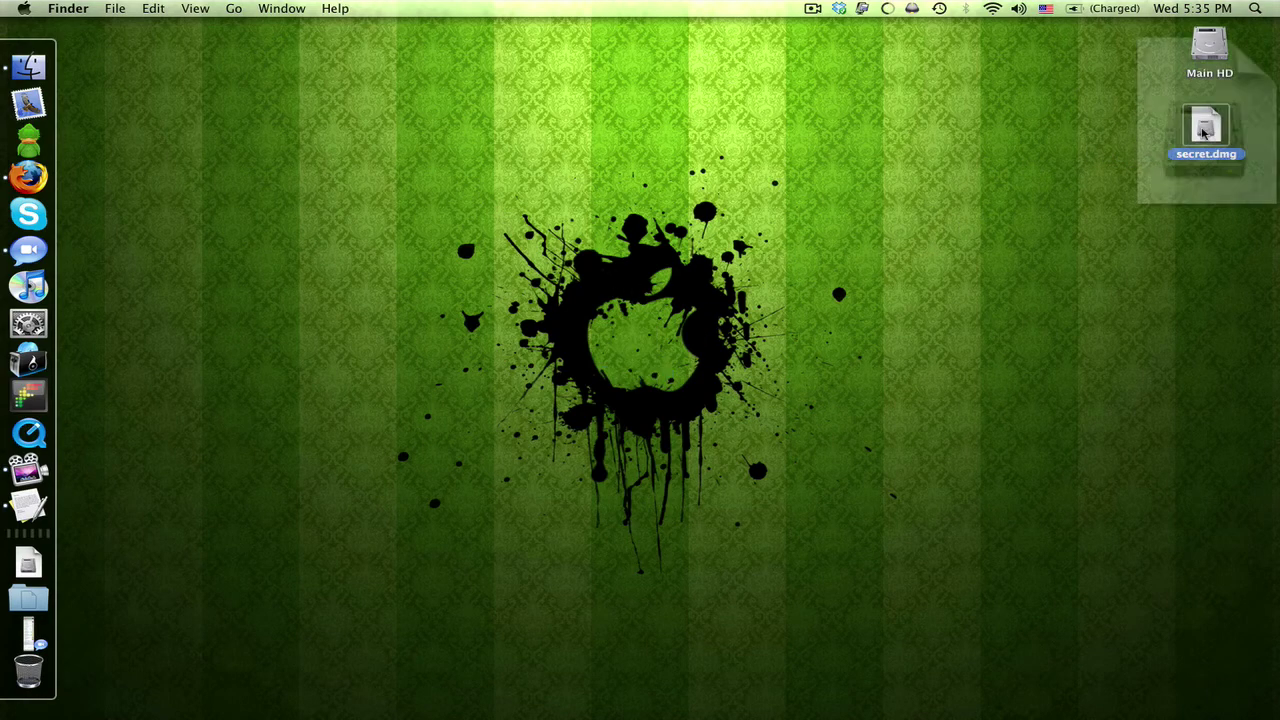
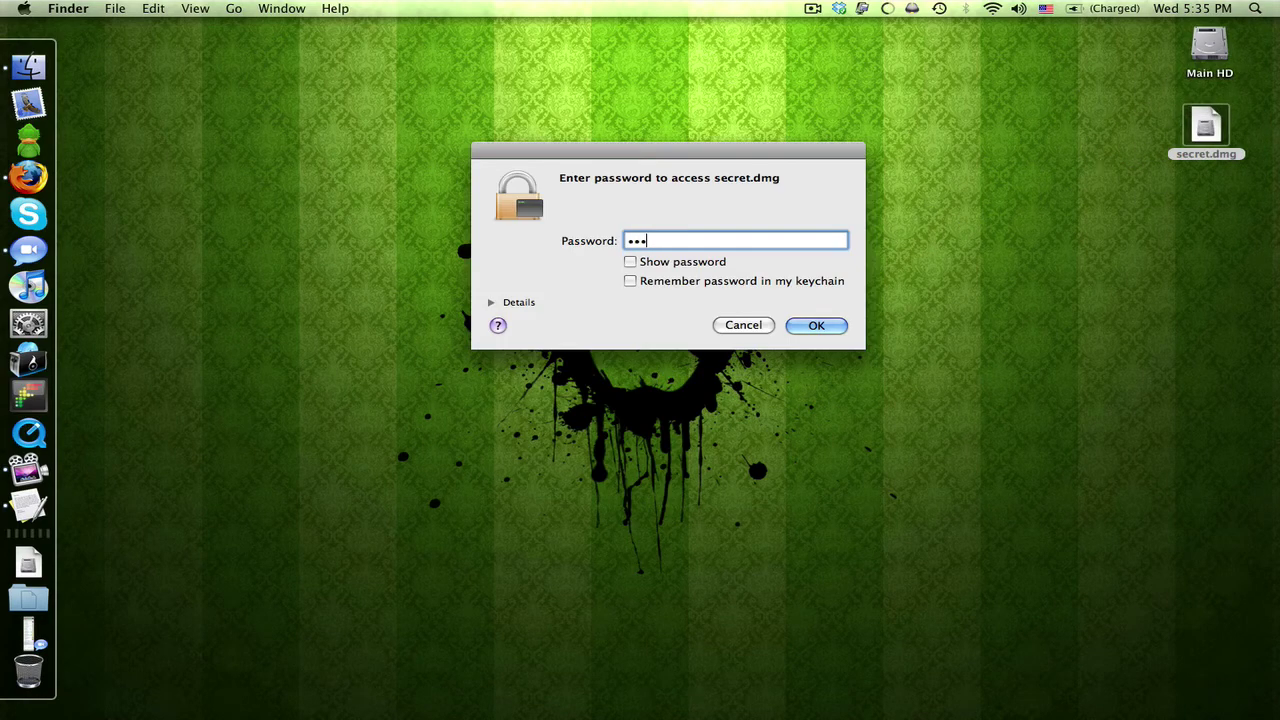
key("Return")
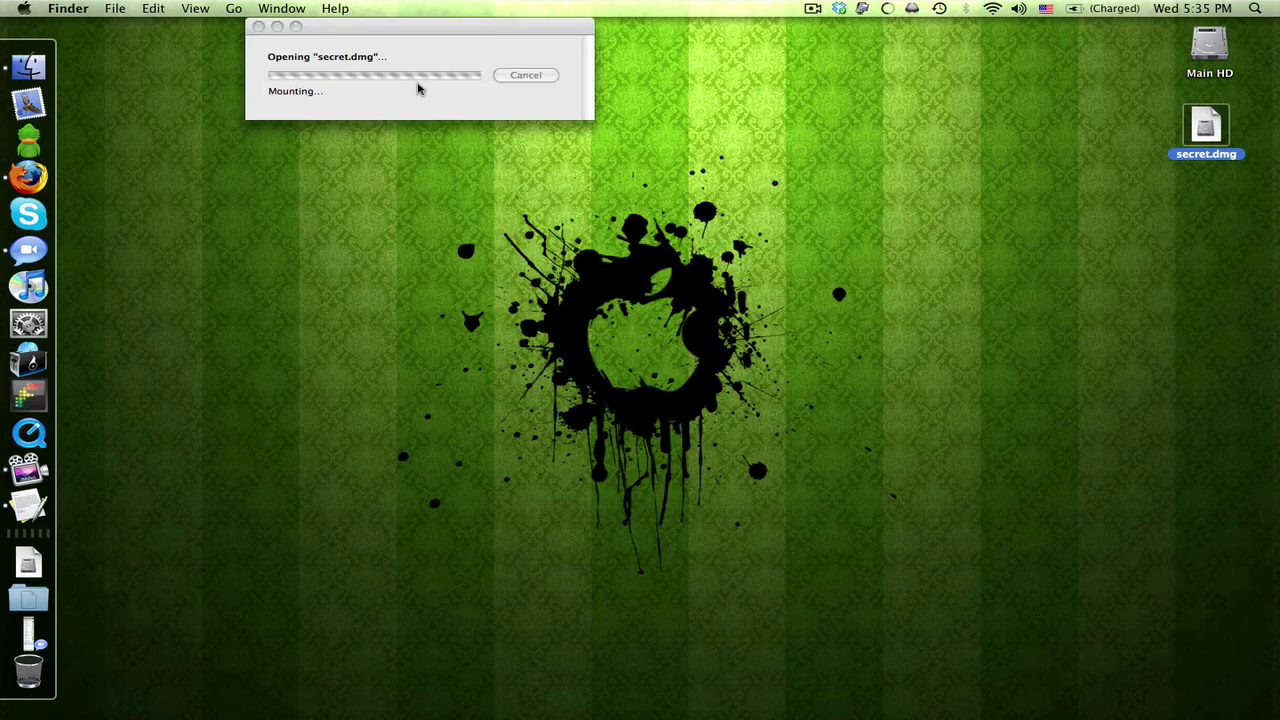
double_click(1209, 268)
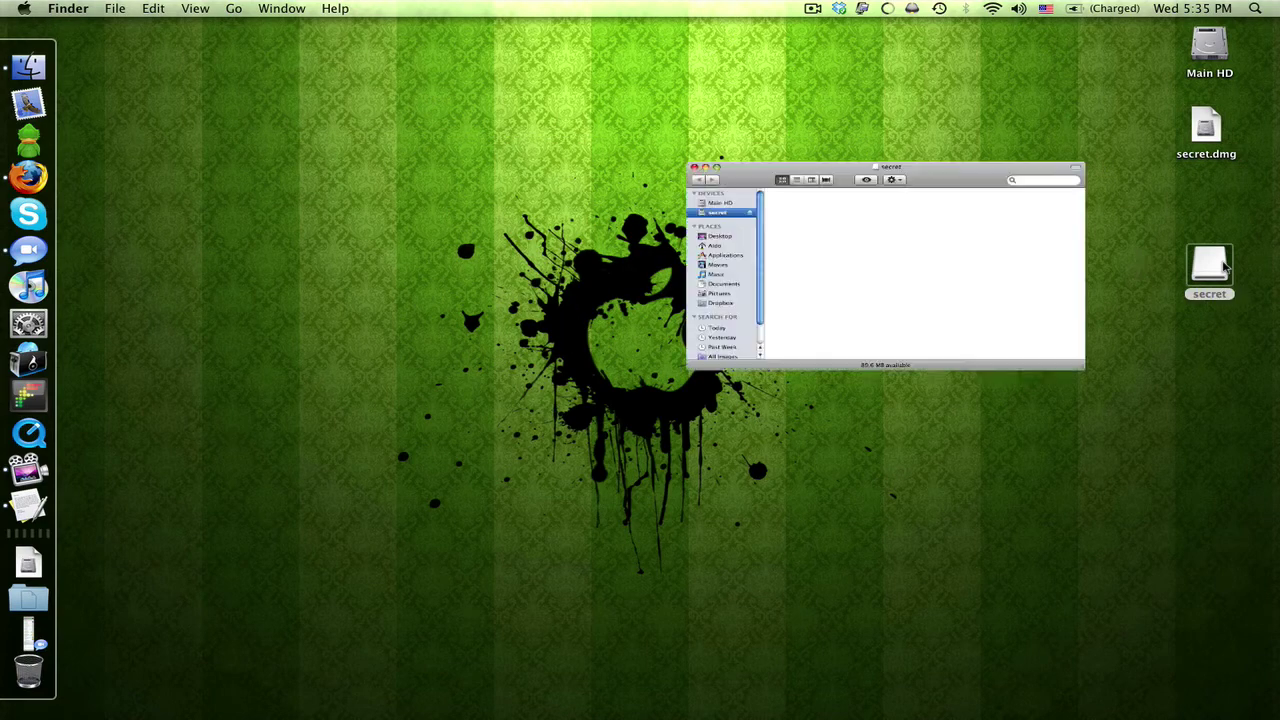
Open the 'passwords secter' note from the volume, then quit TextEdit and close the volume window.
double_click(537, 183)
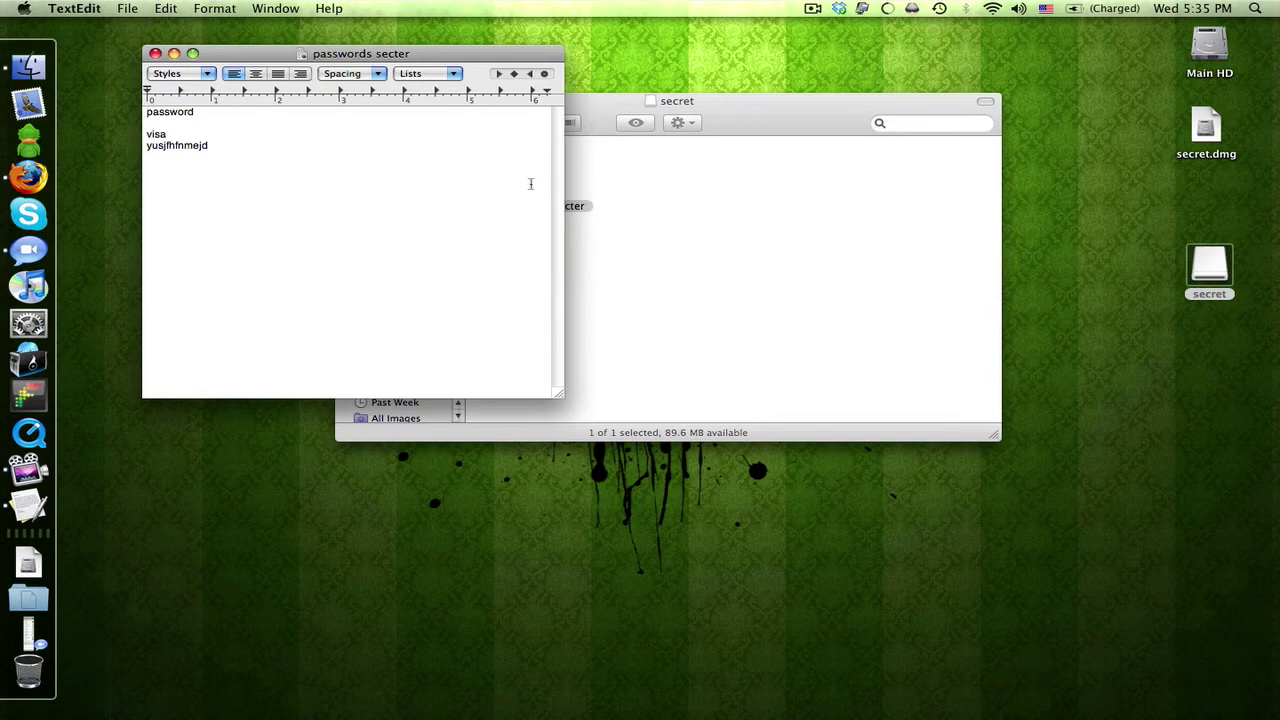
key("super+q")
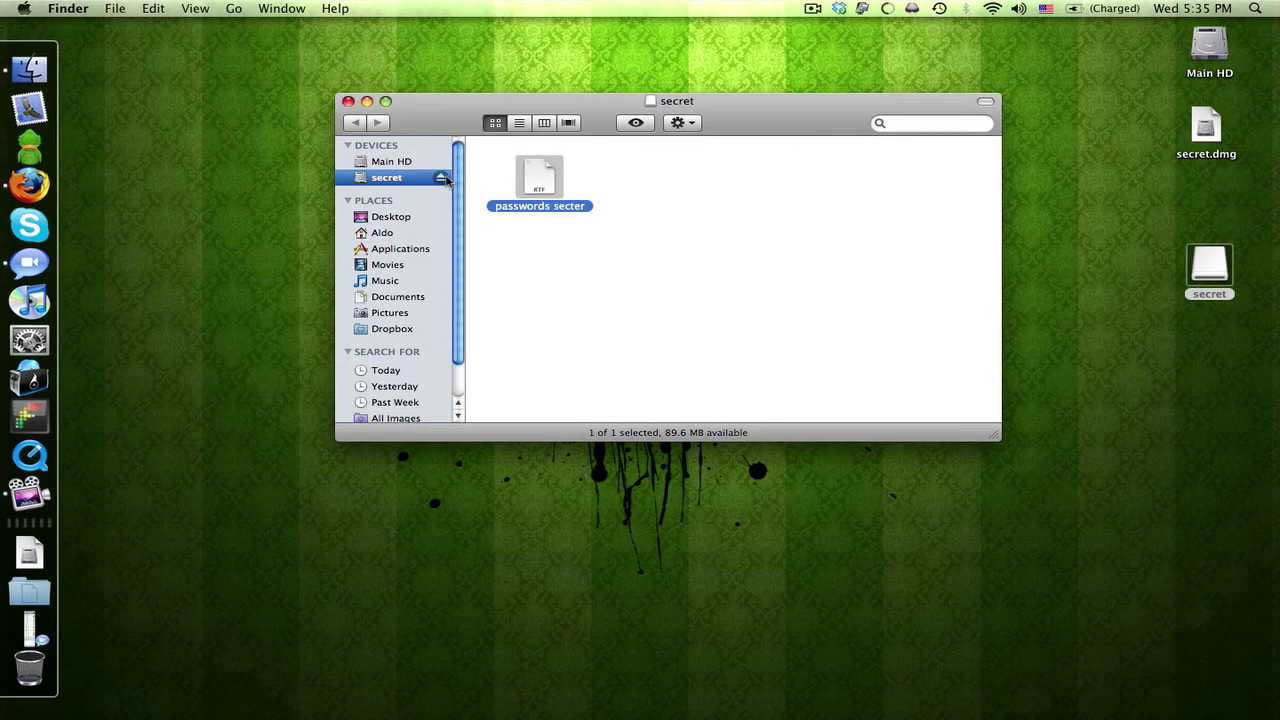
key("super+w")
key("super+e")
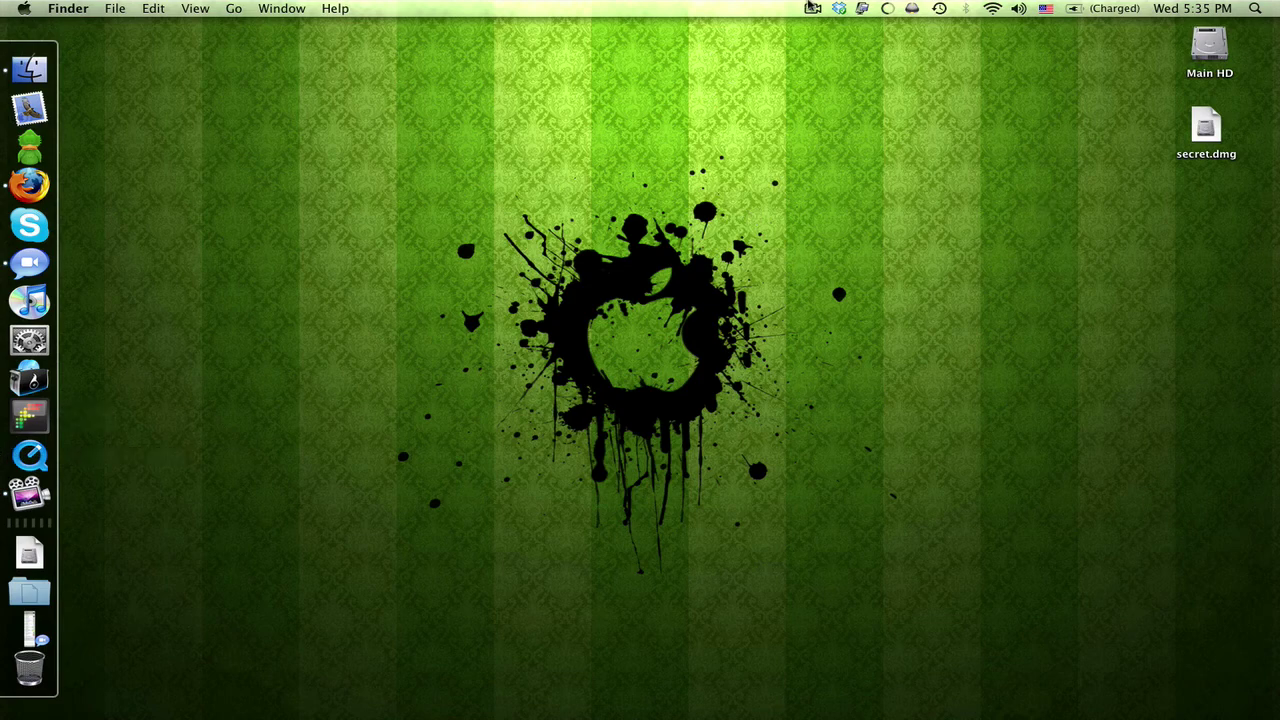
left_click(812, 8)
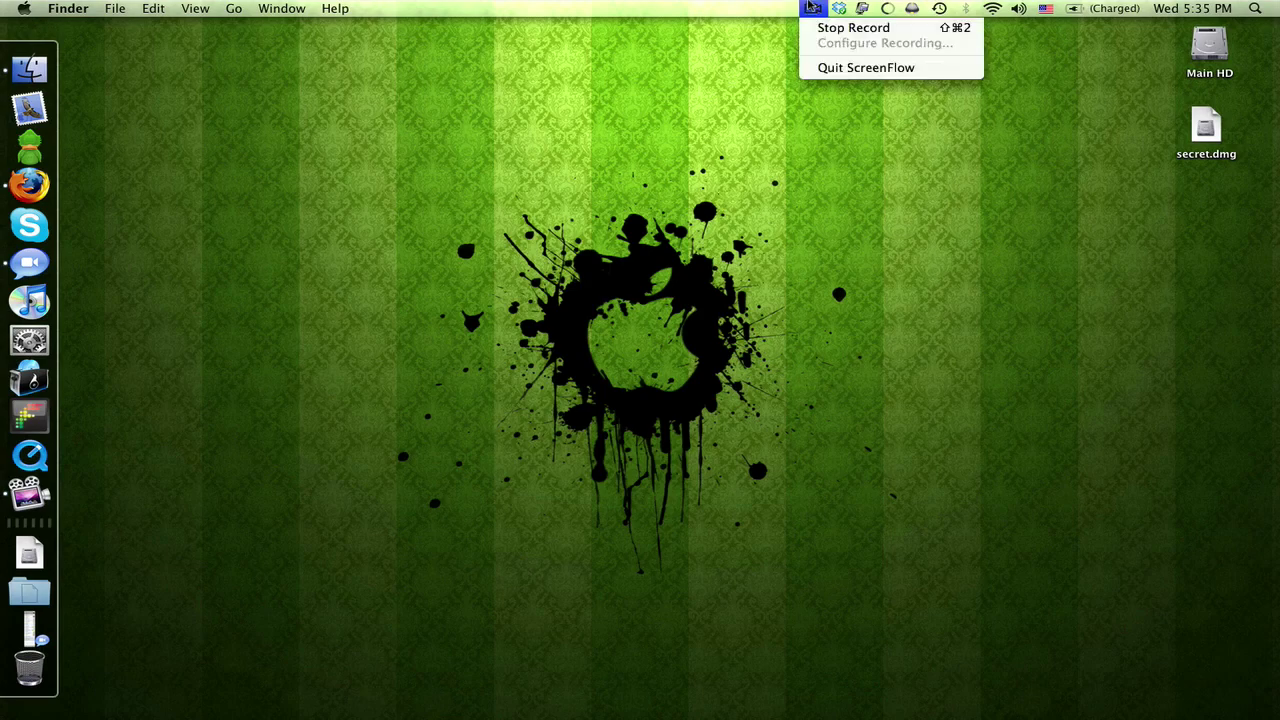